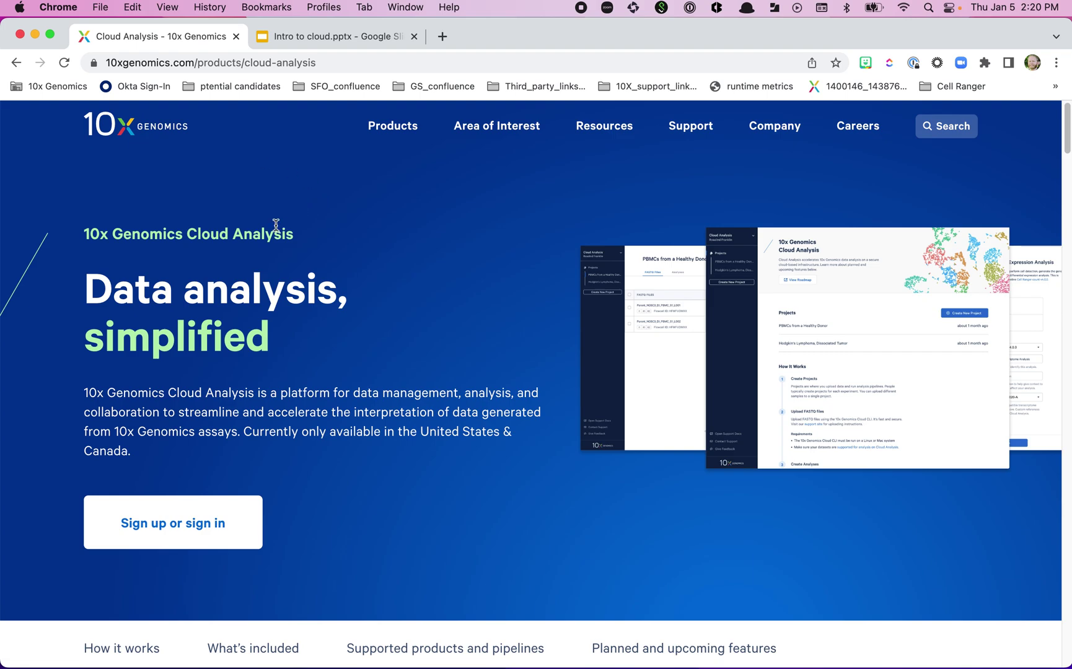
Go to the 10x Genomics home page, open the Cloud Analysis product page and proceed to its sign-in
left_click(110, 135)
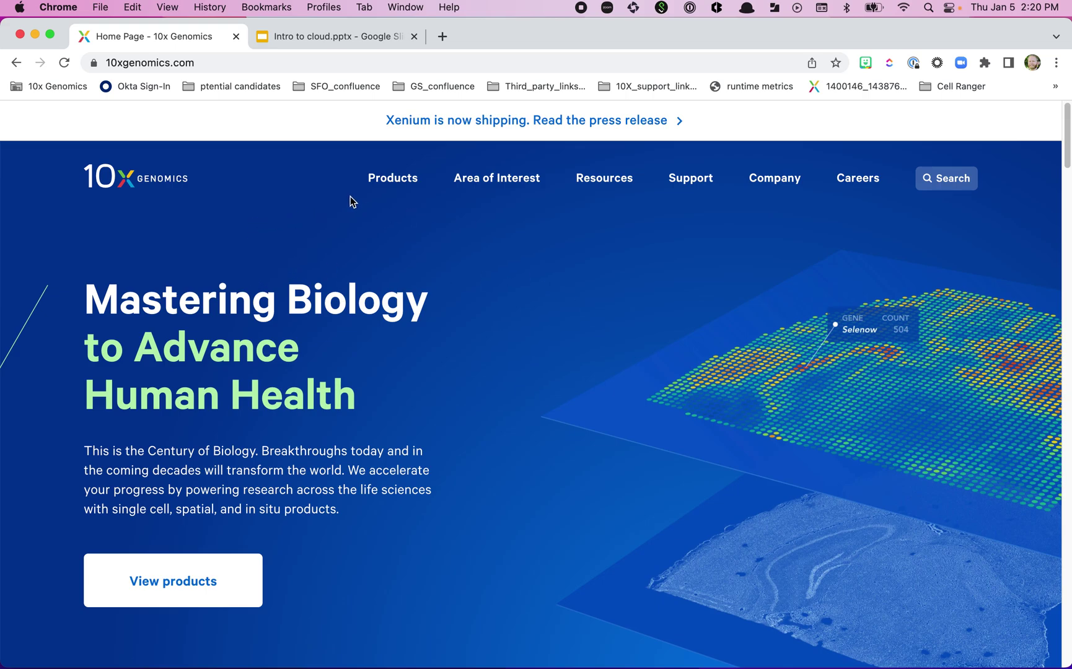
mouse_move(404, 185)
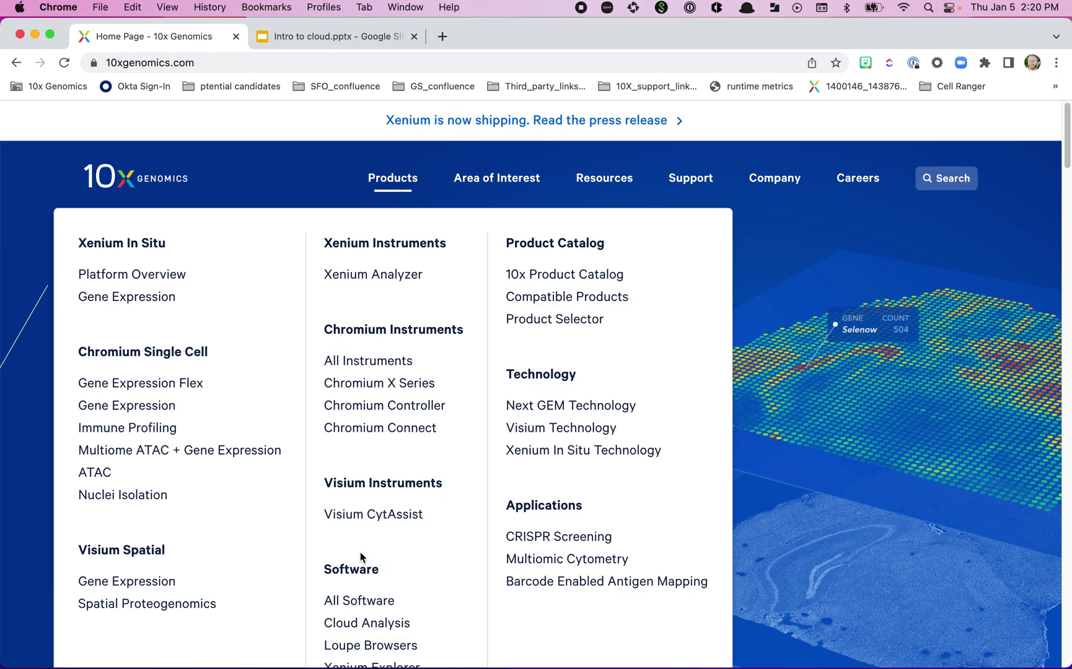
scroll(361, 569, "down", 1)
scroll(361, 569, "down", 1)
left_click(370, 594)
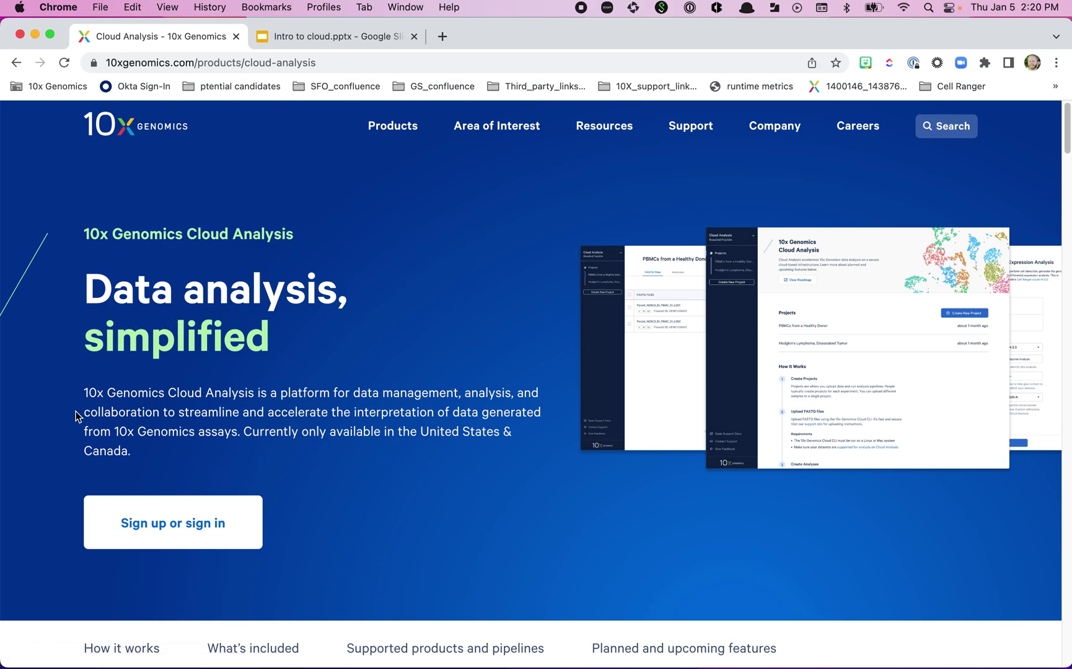
left_click(191, 537)
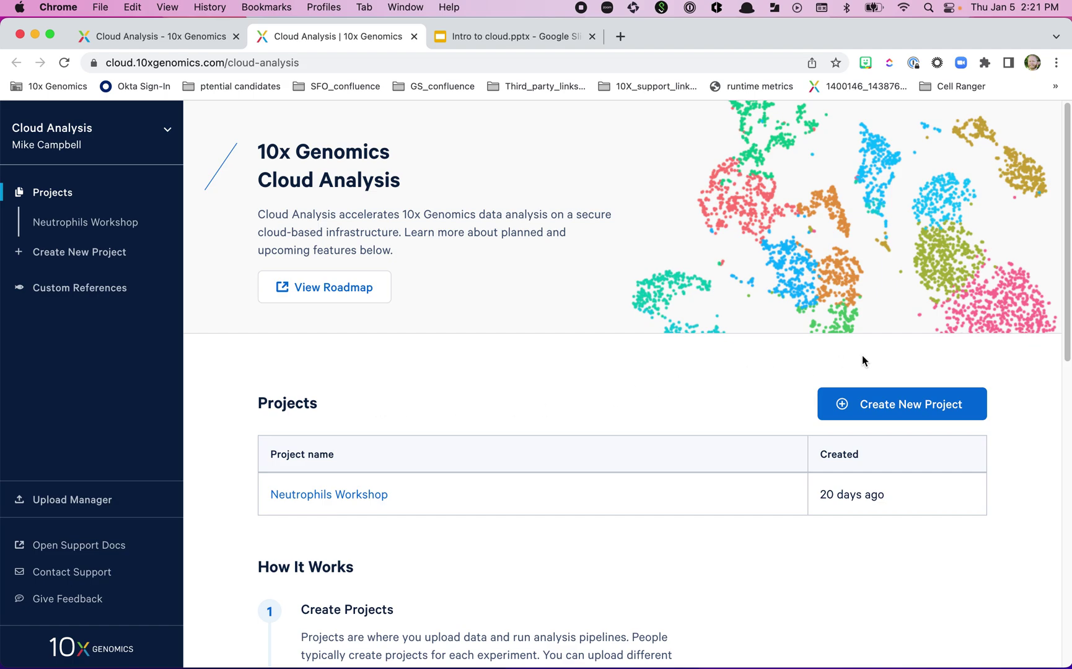
Start a new Cloud Analysis project and name it "FASTQ uploading"
left_click(896, 409)
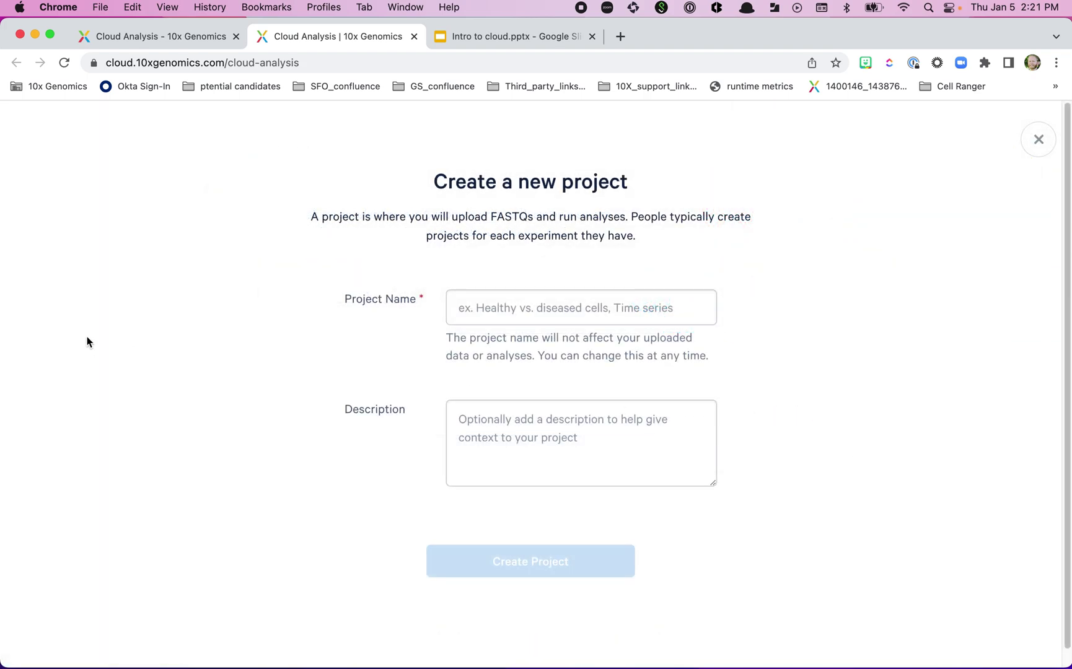
left_click(591, 305)
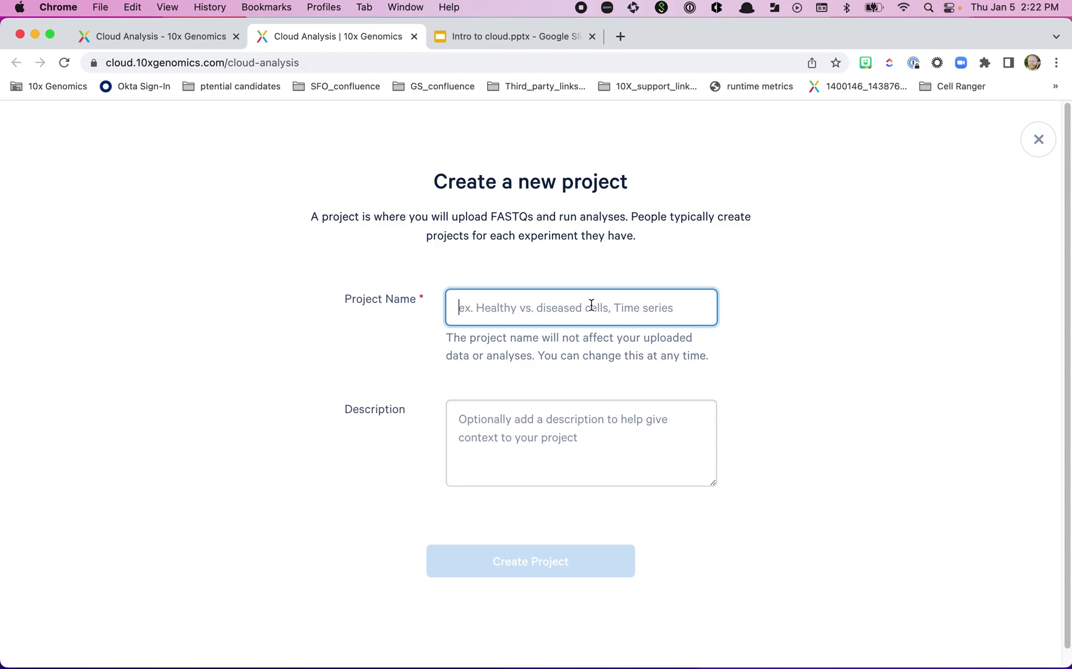
type("fas")
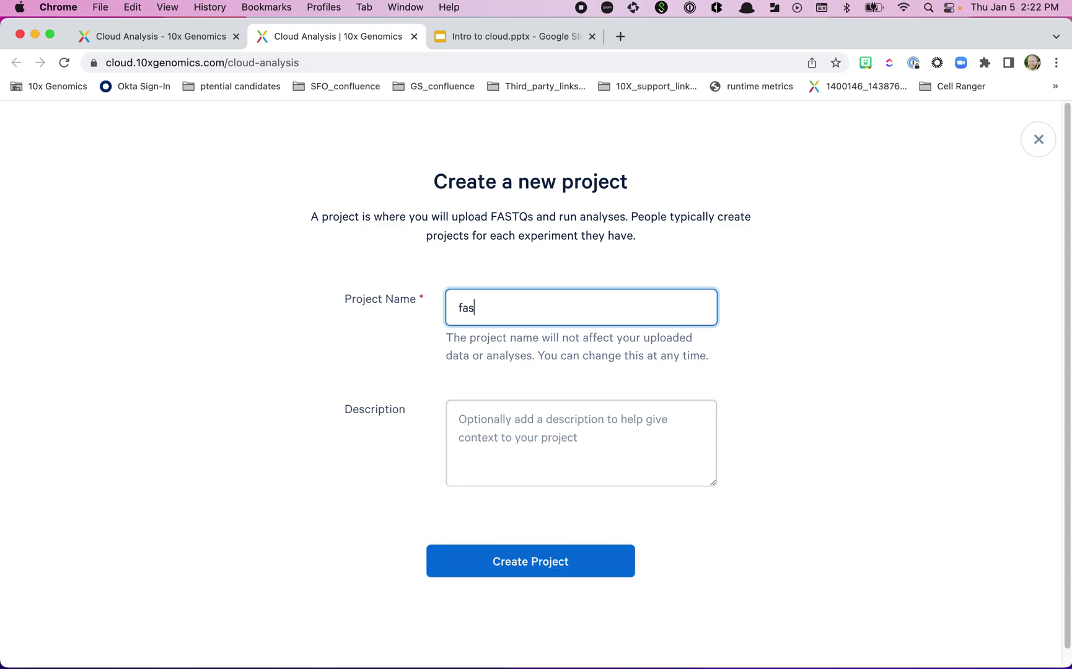
key("BackSpace")
key("BackSpace")
key("BackSpace")
type("FASTQ uploading")
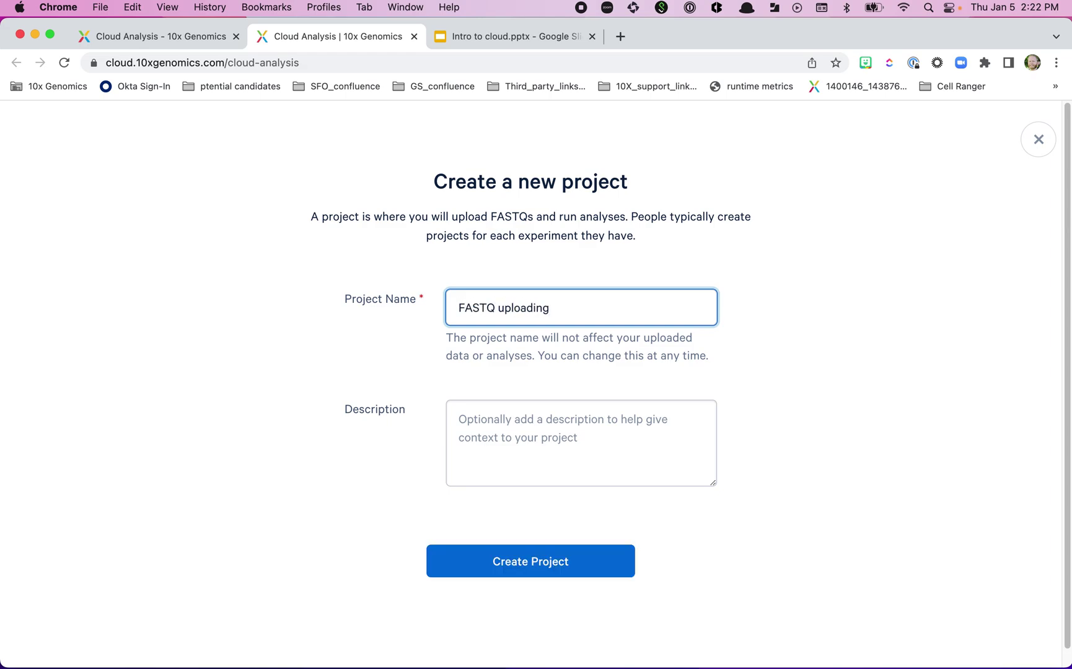
Describe the project as "learning to upload FASTQ files. These files are too small for meaningful analysis" and create it
left_click(604, 426)
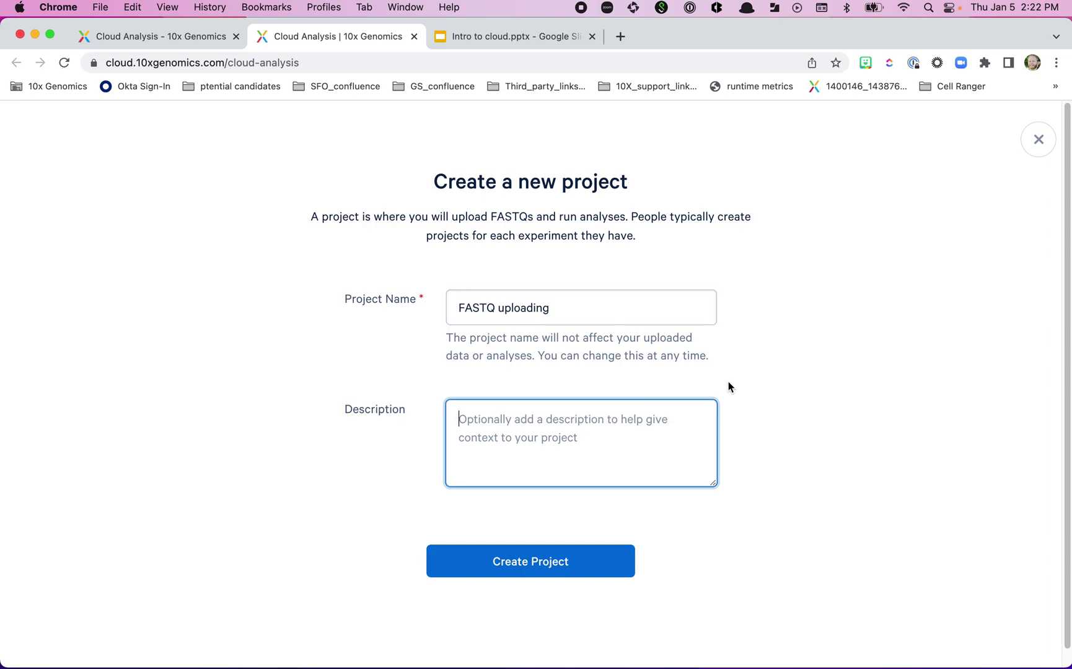
type("lear")
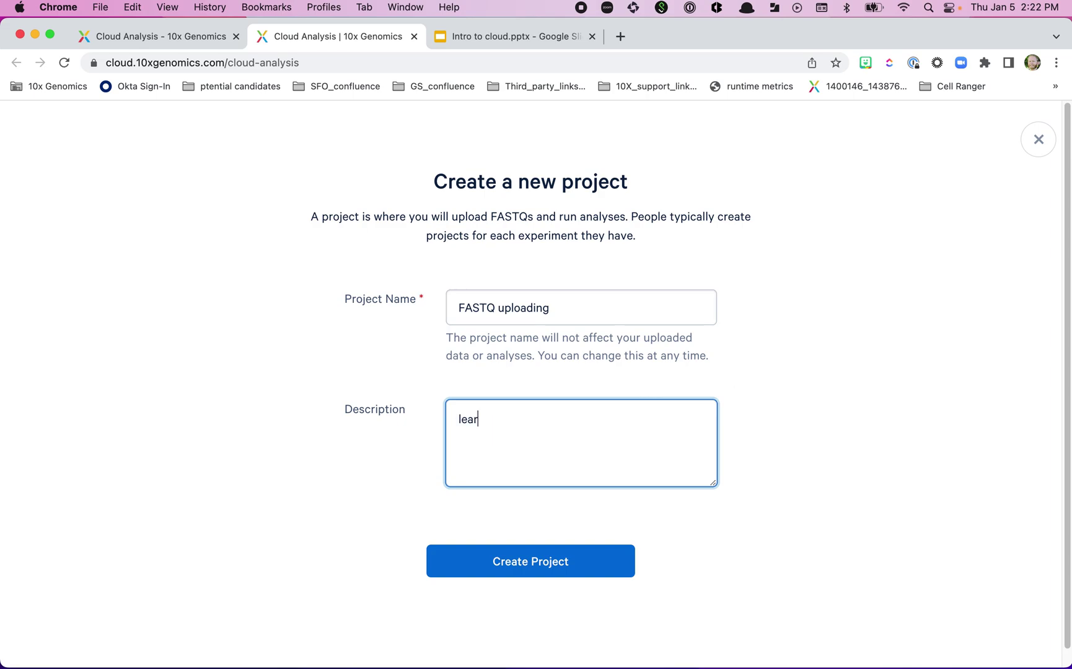
type("ning to upload FAST")
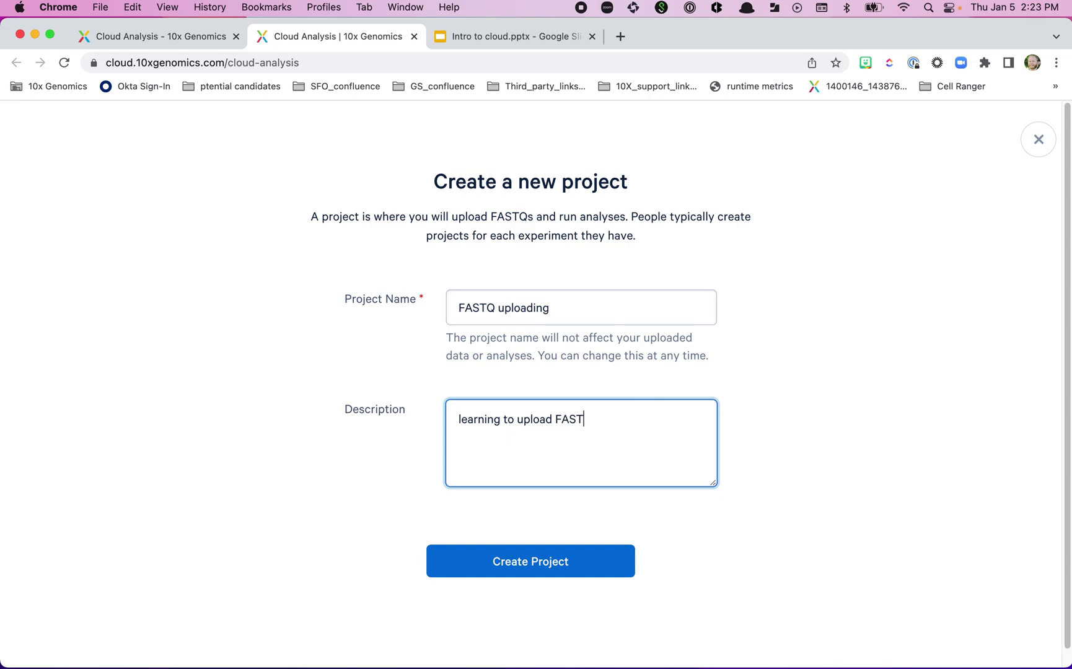
type("Q files. These files are t")
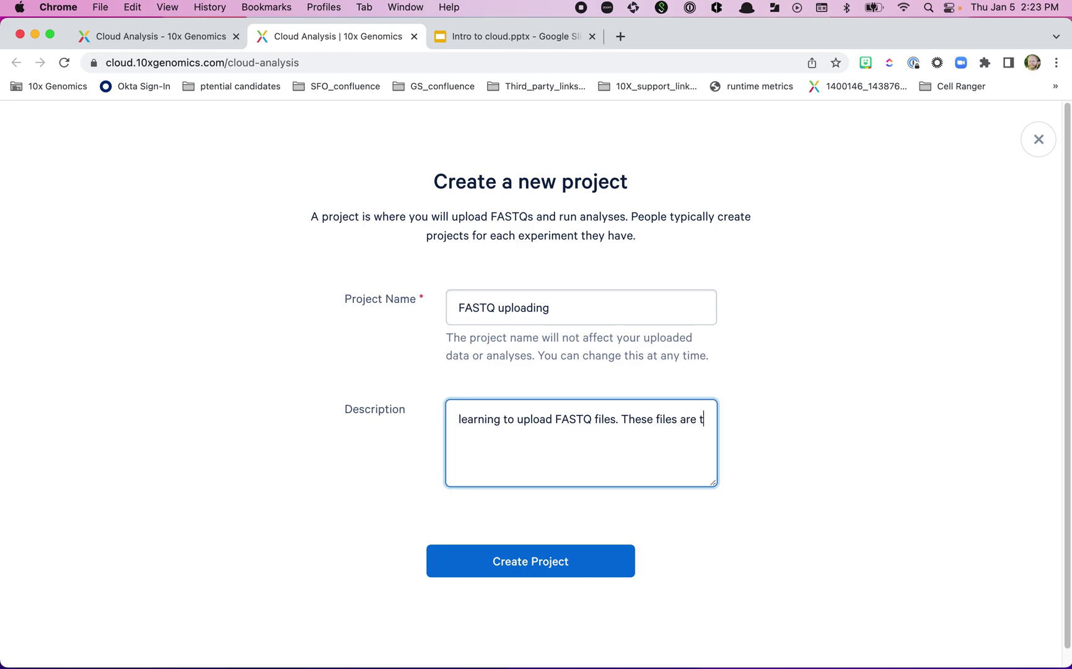
type("oo small ofr meaningful ")
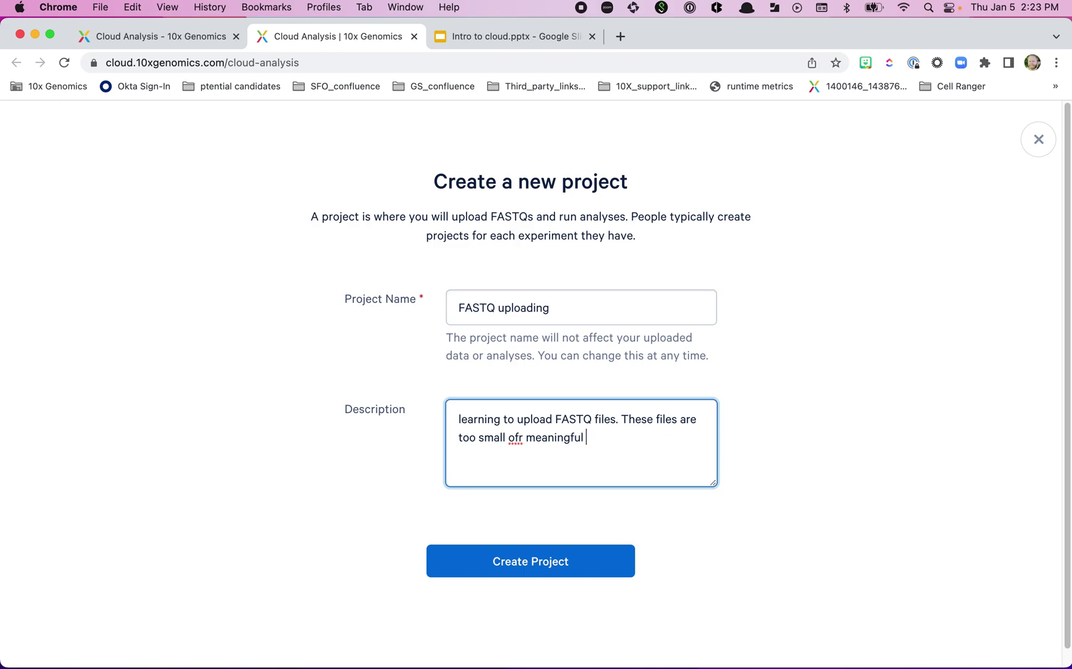
type("analysis")
right_click(514, 438)
left_click(492, 468)
key("BackSpace")
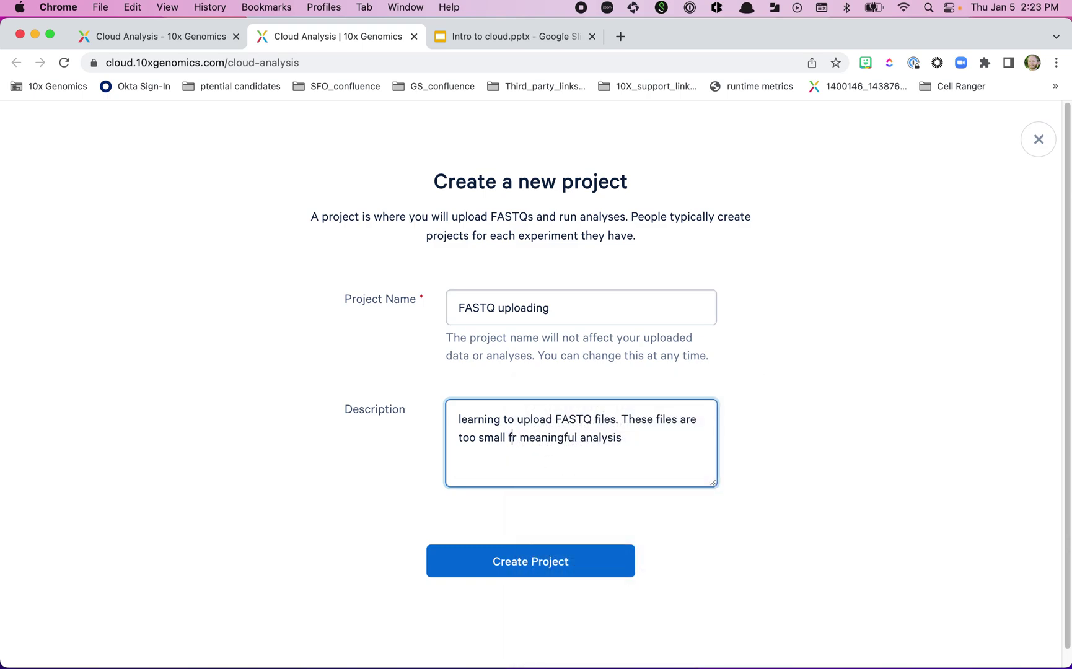
type("o")
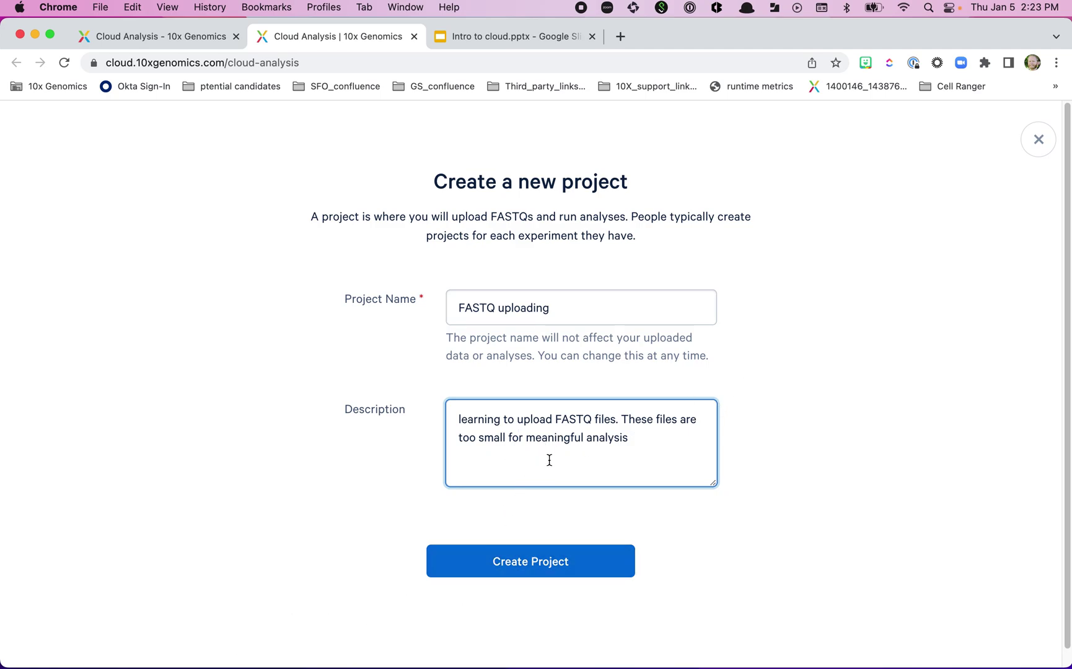
left_click(568, 565)
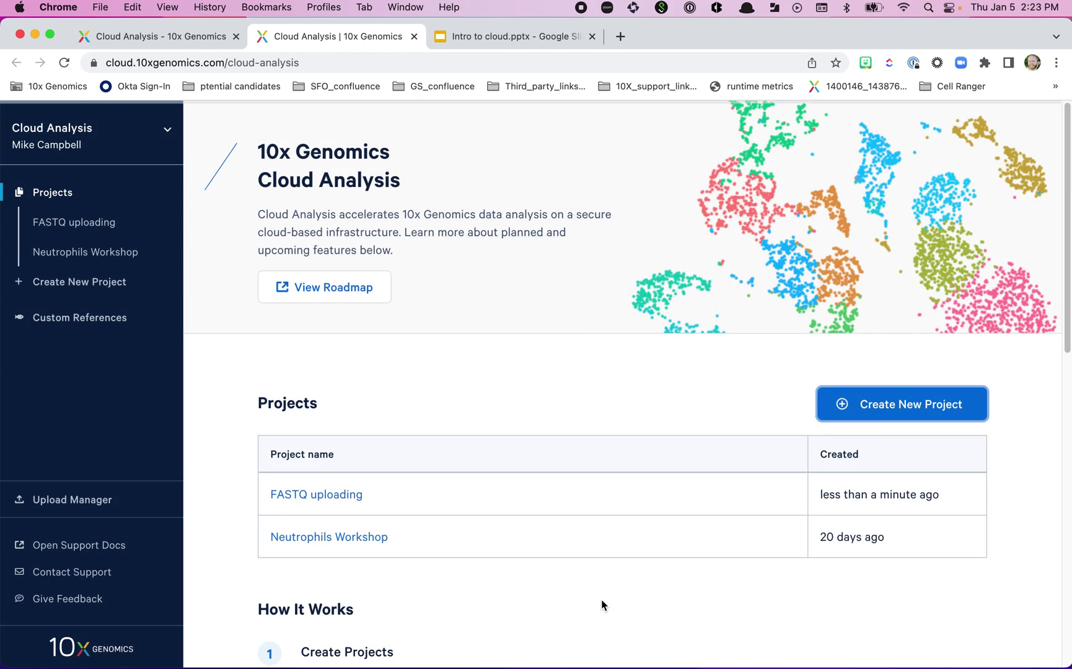
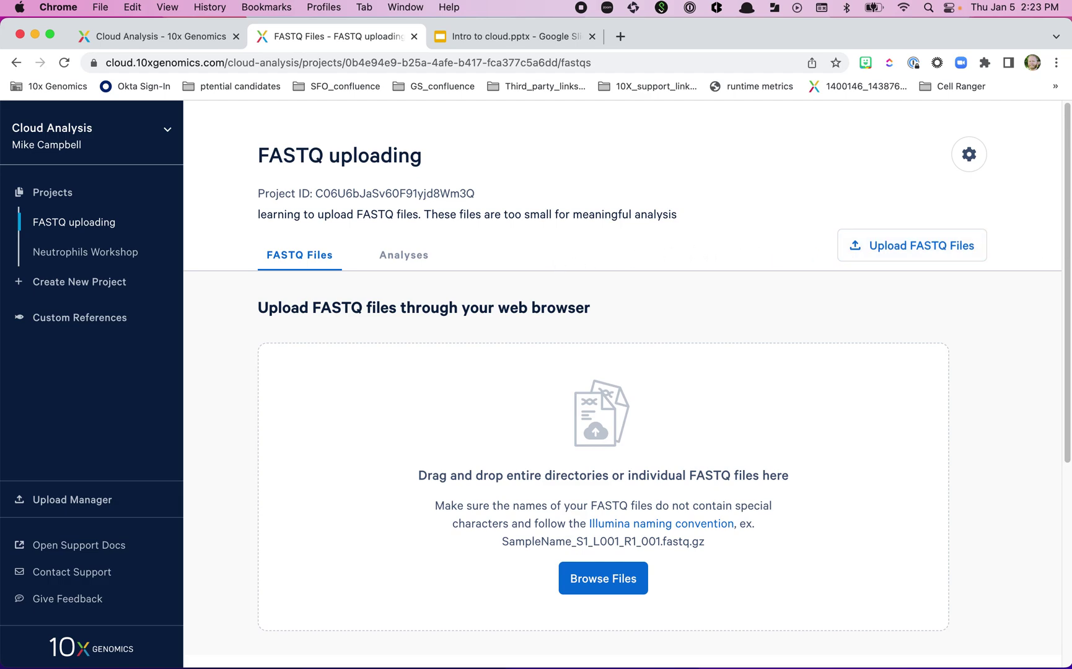
Queue the tinygex folder from the desktop for browser upload to the FASTQ uploading project
left_click(925, 247)
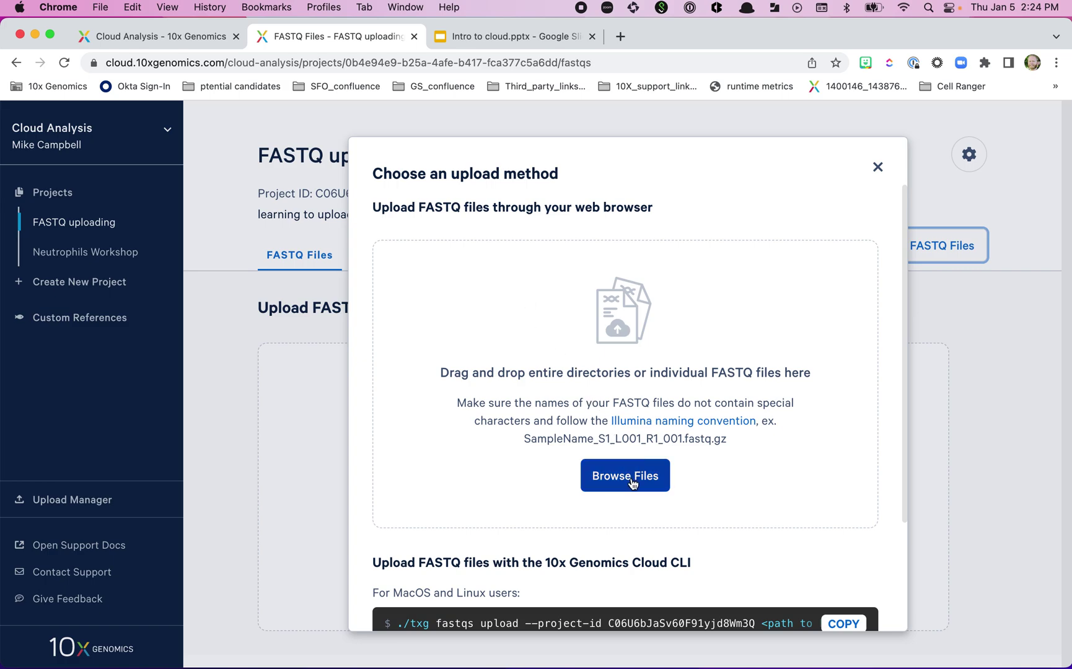
scroll(444, 465, "down", 5)
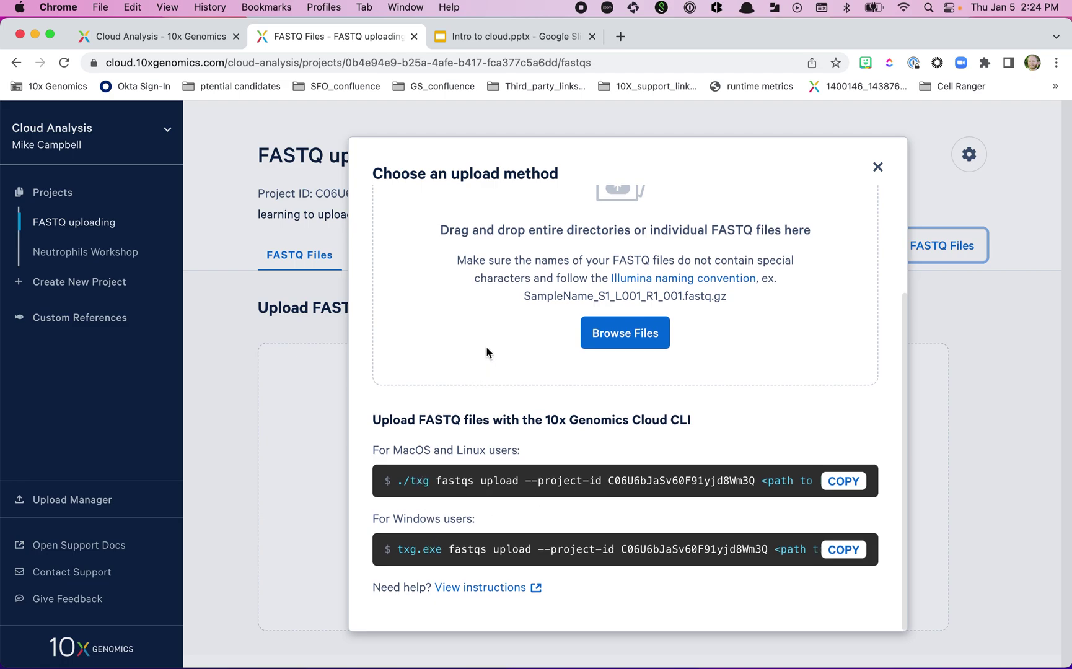
scroll(487, 352, "up", 3)
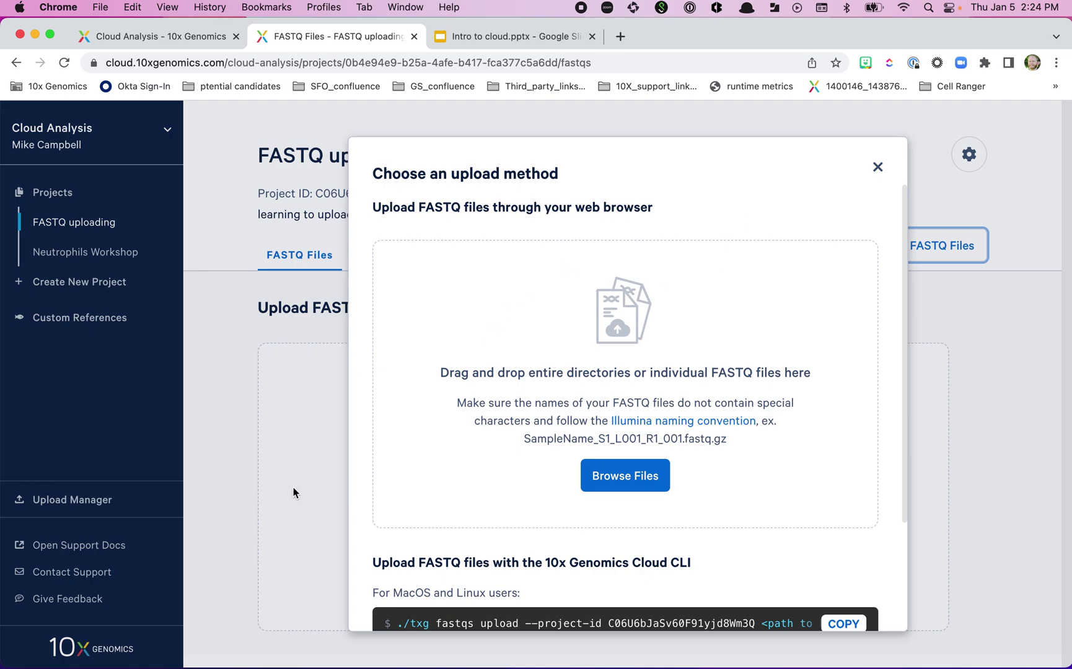
left_click_drag(4, 382, 48, 383)
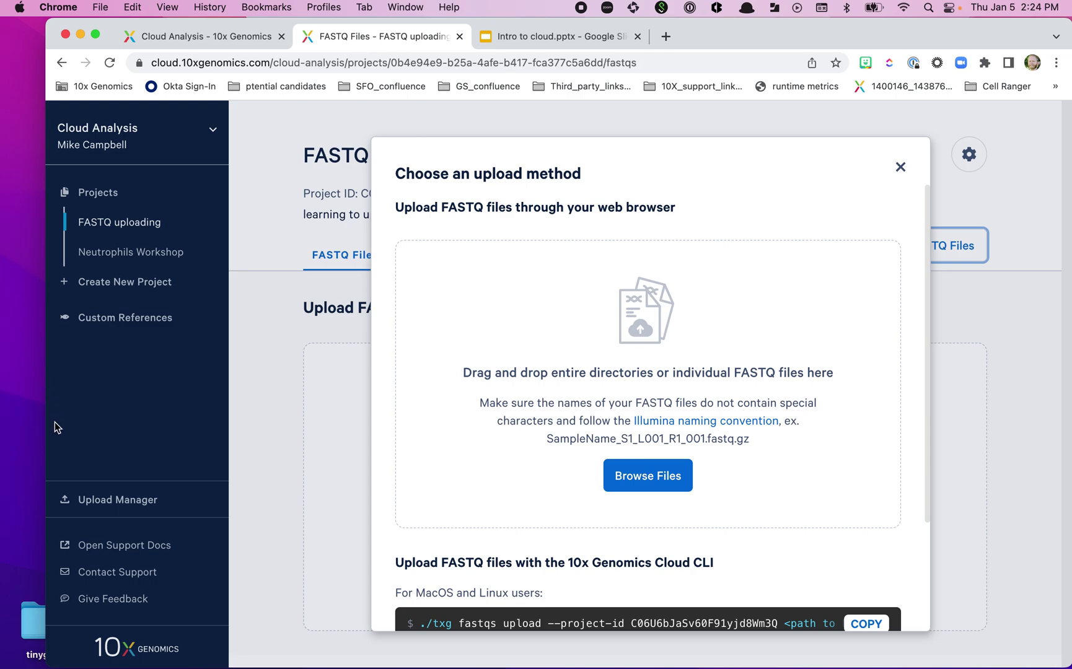
left_click_drag(26, 617, 645, 352)
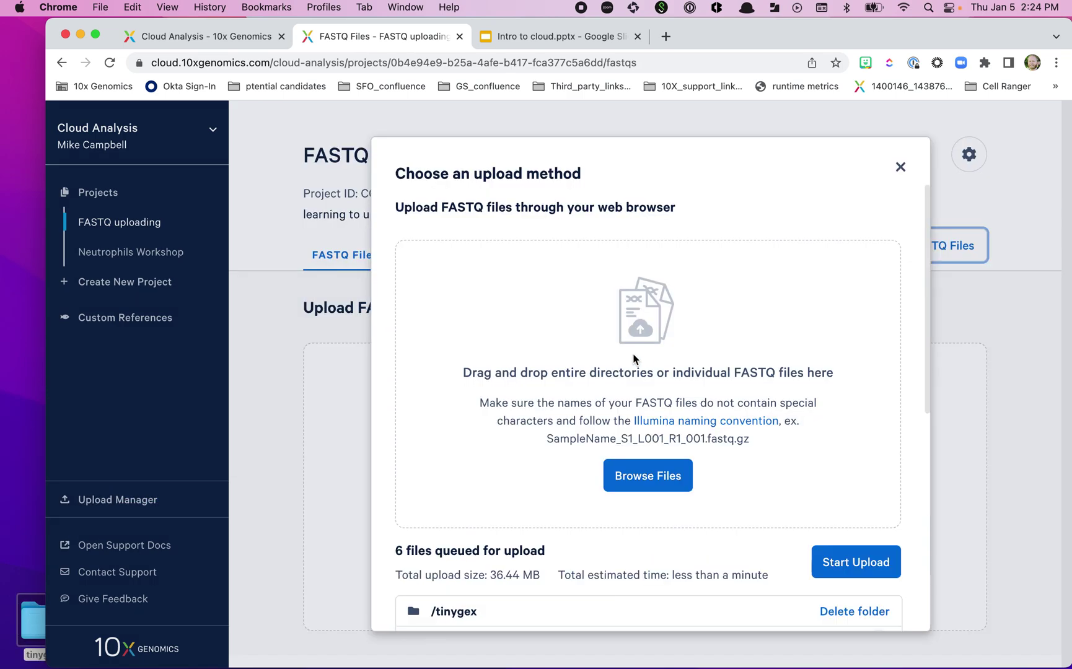
Upload the queued tinygex FASTQ files, check their status in the Upload Manager and close it
scroll(626, 378, "down", 3)
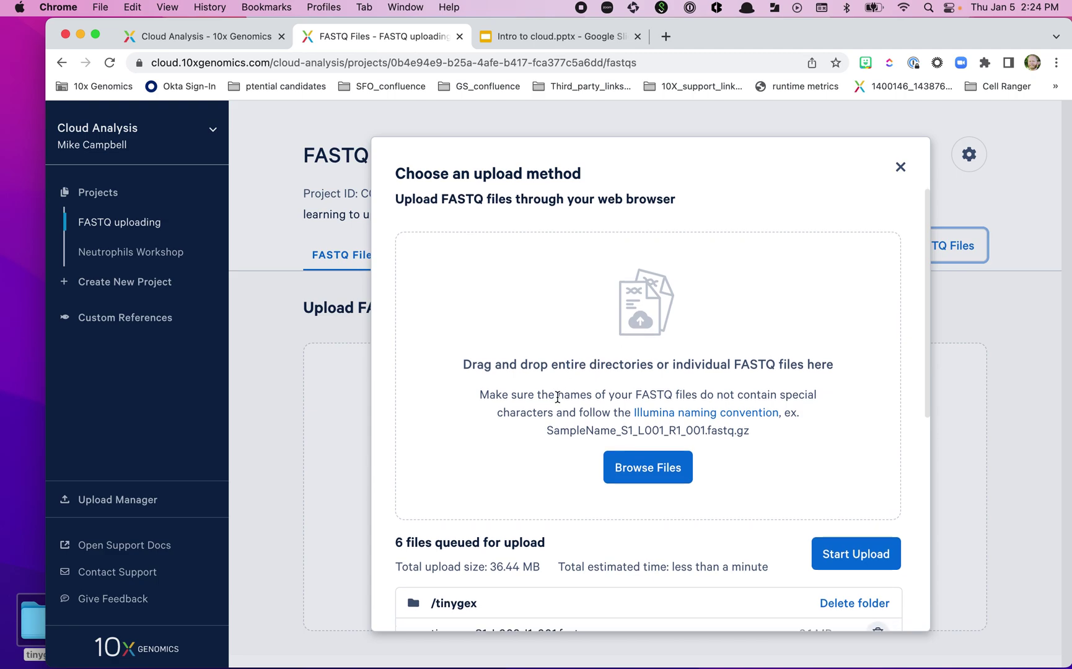
scroll(556, 403, "down", 8)
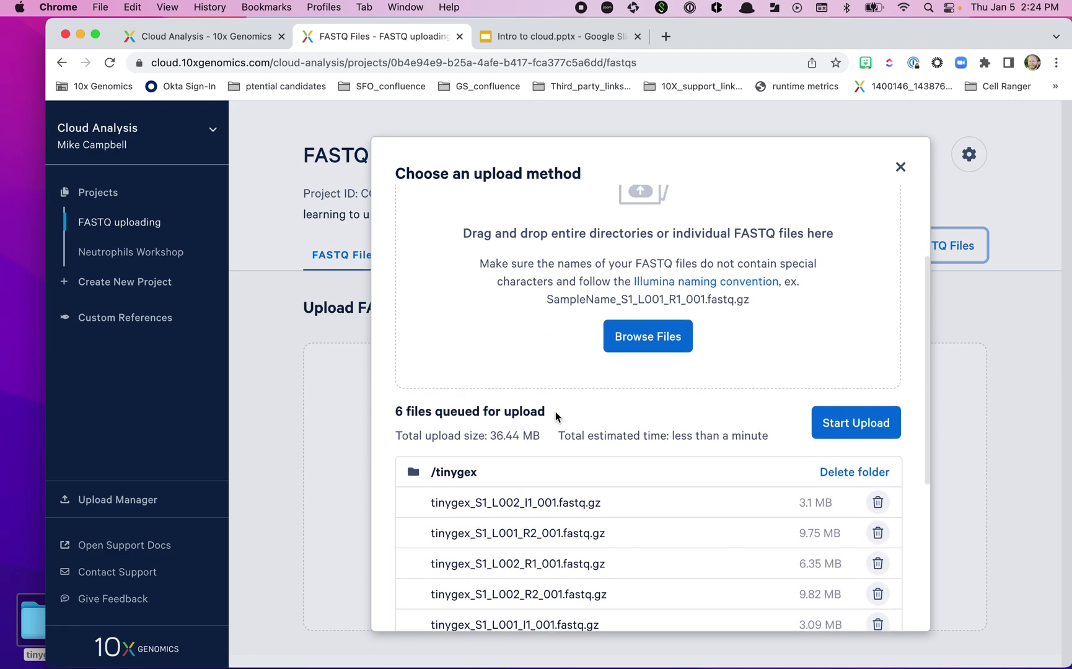
scroll(553, 412, "down", 5)
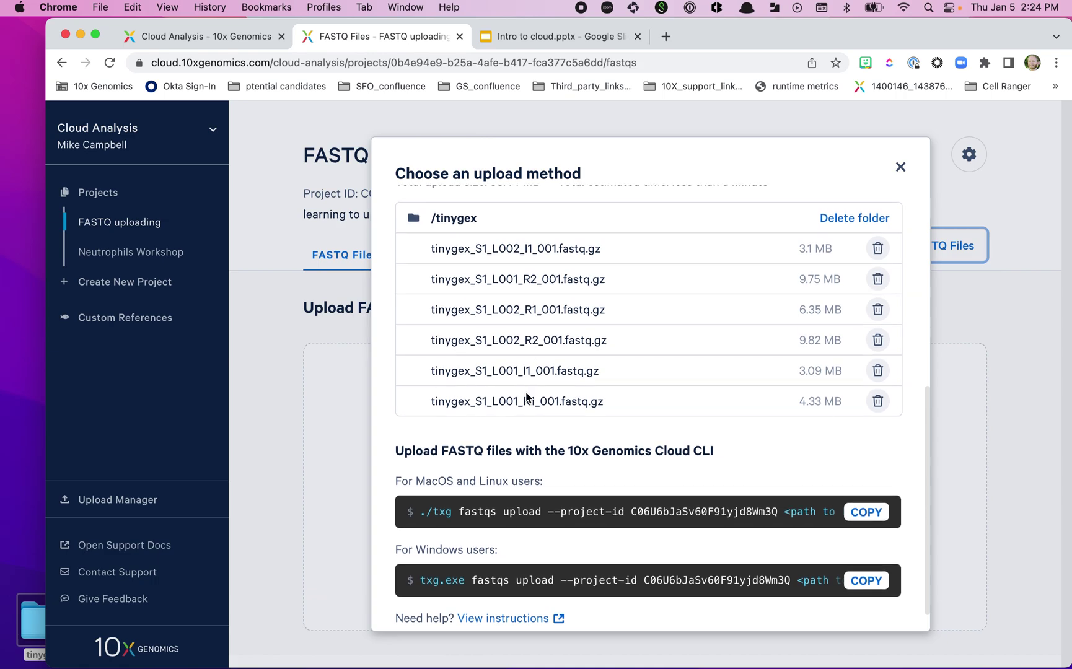
scroll(494, 310, "up", 2)
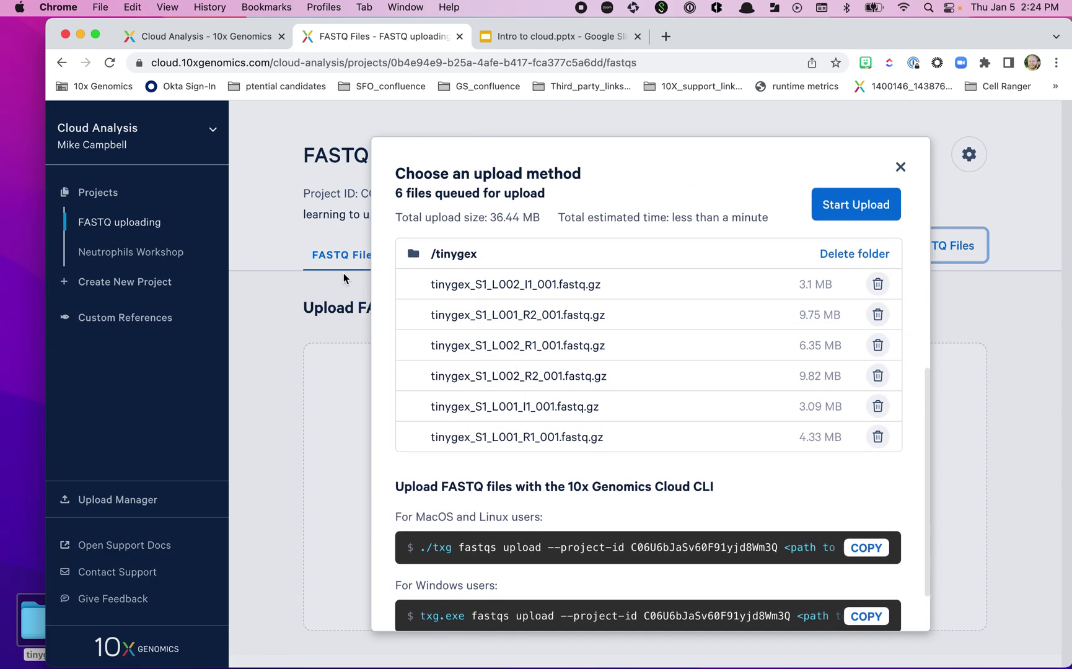
left_click_drag(46, 397, 3, 400)
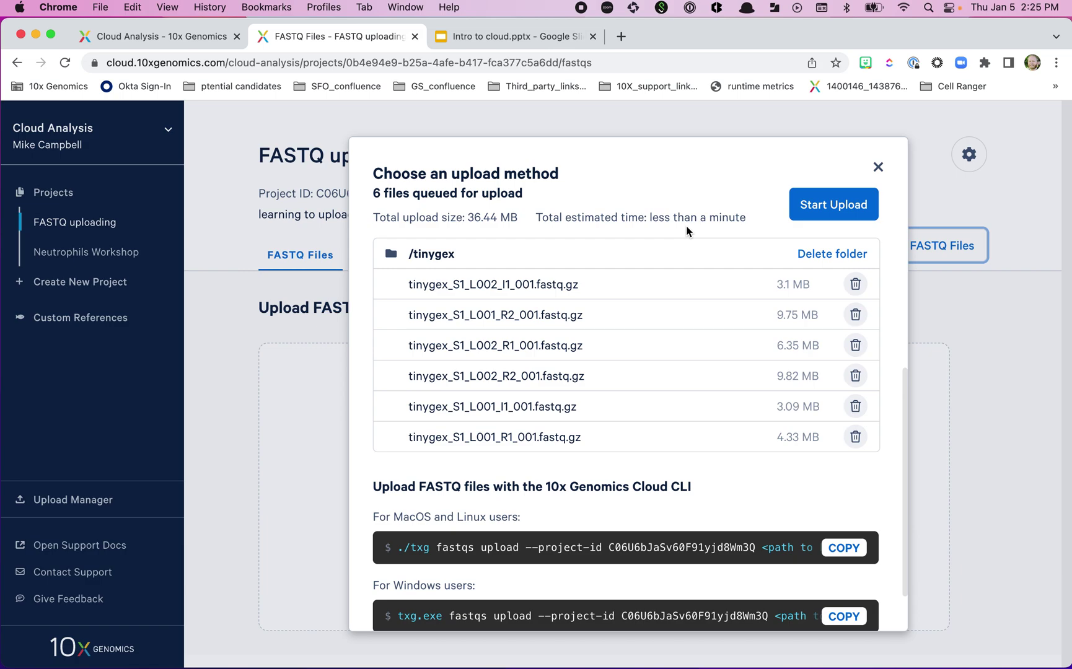
left_click(818, 205)
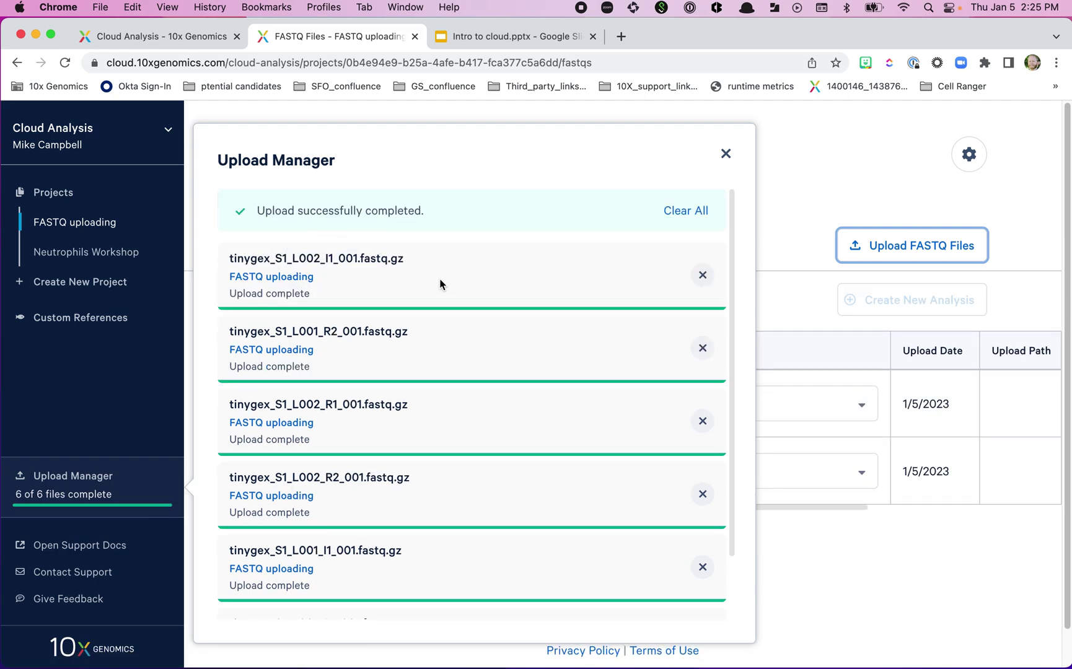
scroll(440, 285, "down", 2)
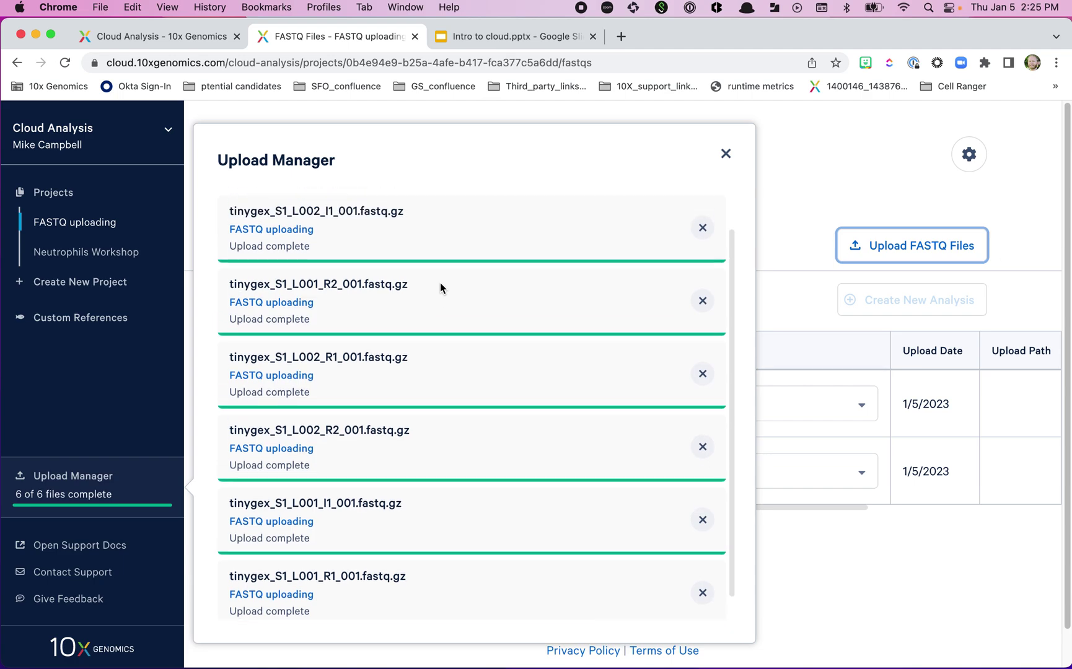
scroll(440, 287, "up", 2)
scroll(440, 287, "down", 3)
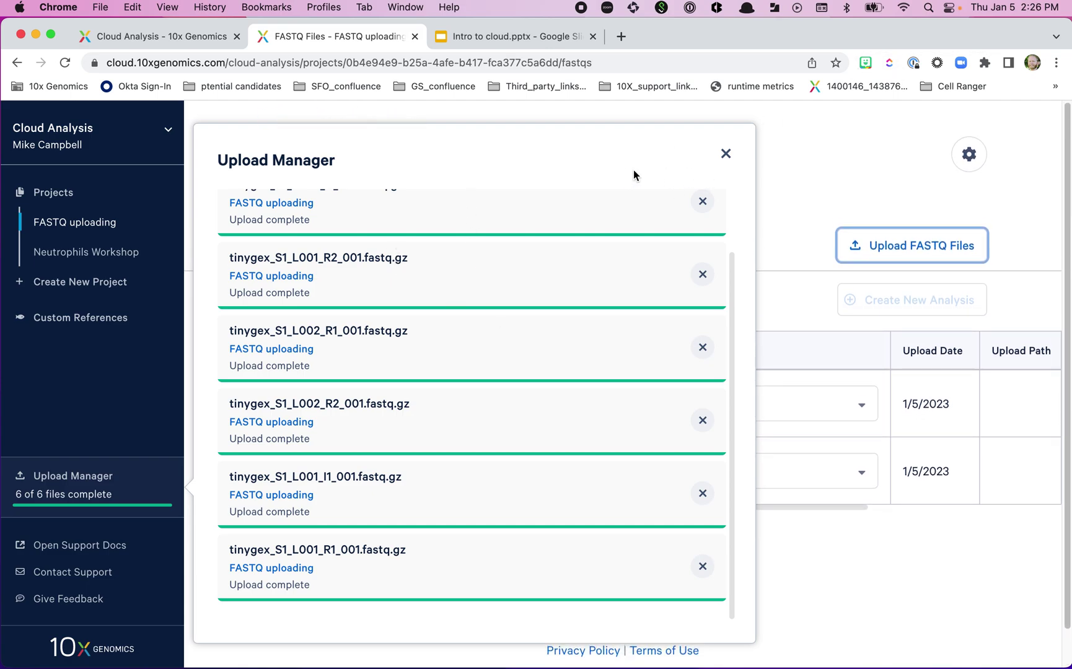
scroll(594, 245, "up", 2)
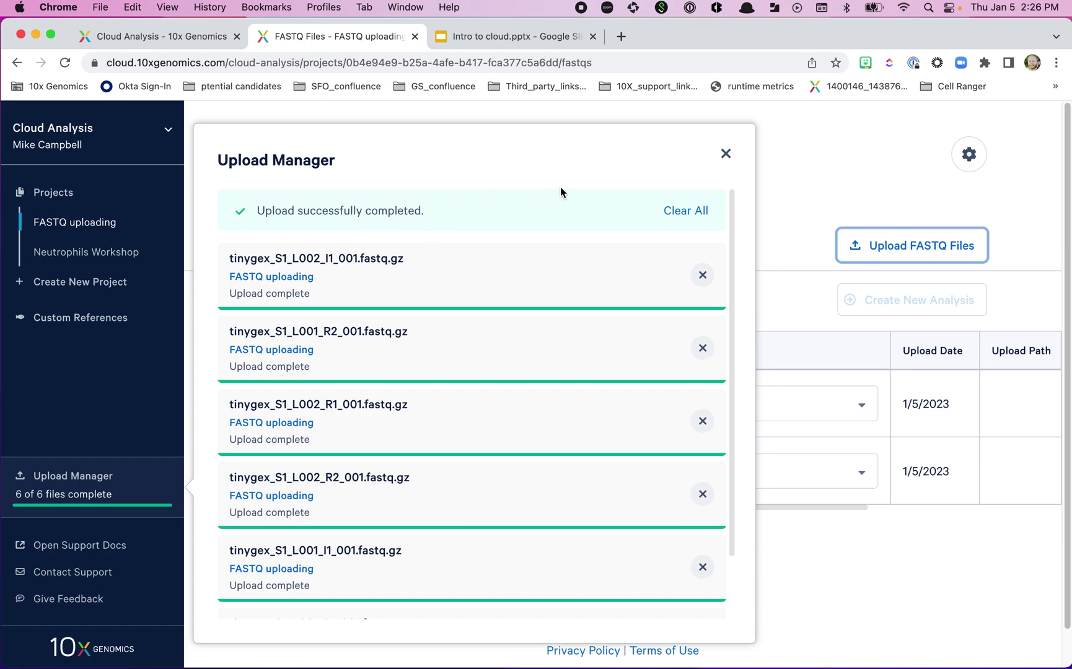
left_click(724, 155)
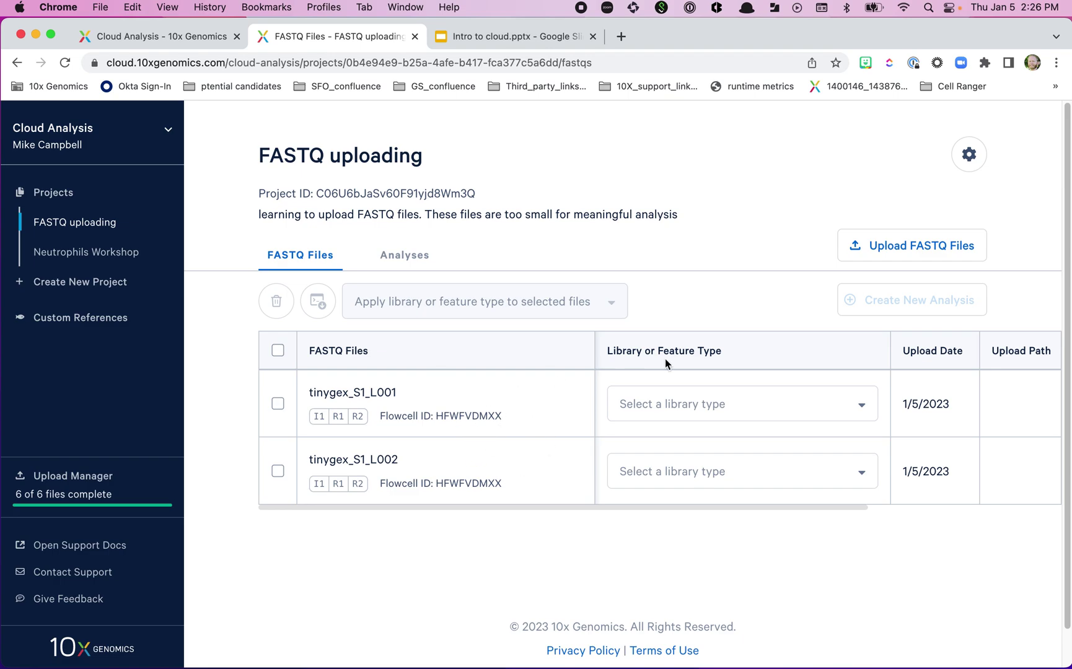
Set the library type of both tinygex_S1_L001 and tinygex_S1_L002 to Single Cell 3' Gene Expression
left_click(863, 407)
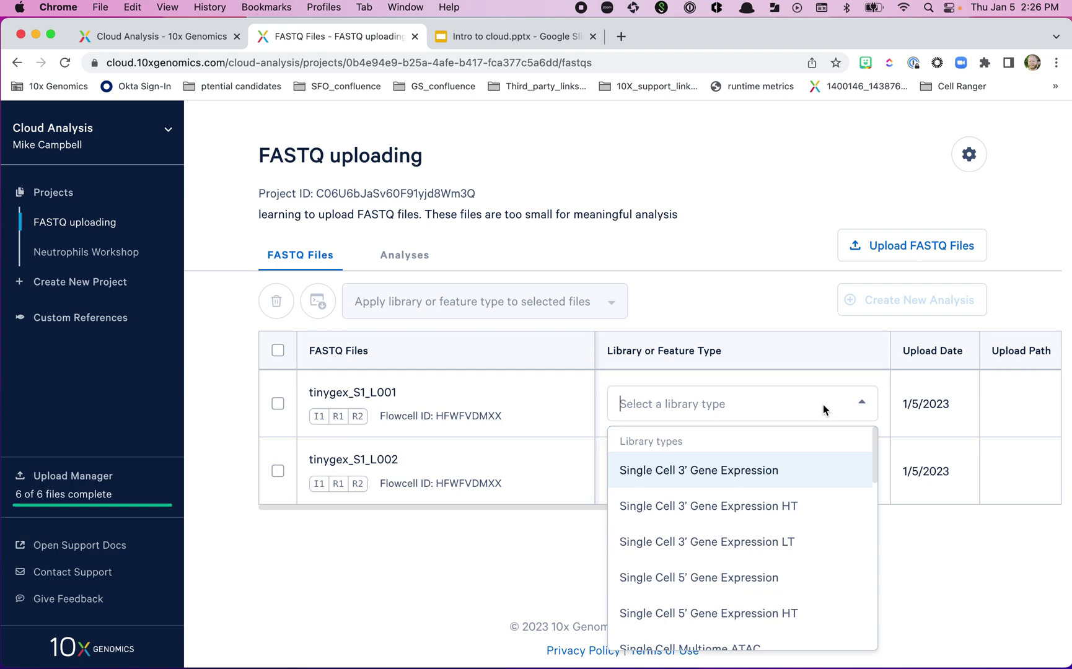
left_click(701, 473)
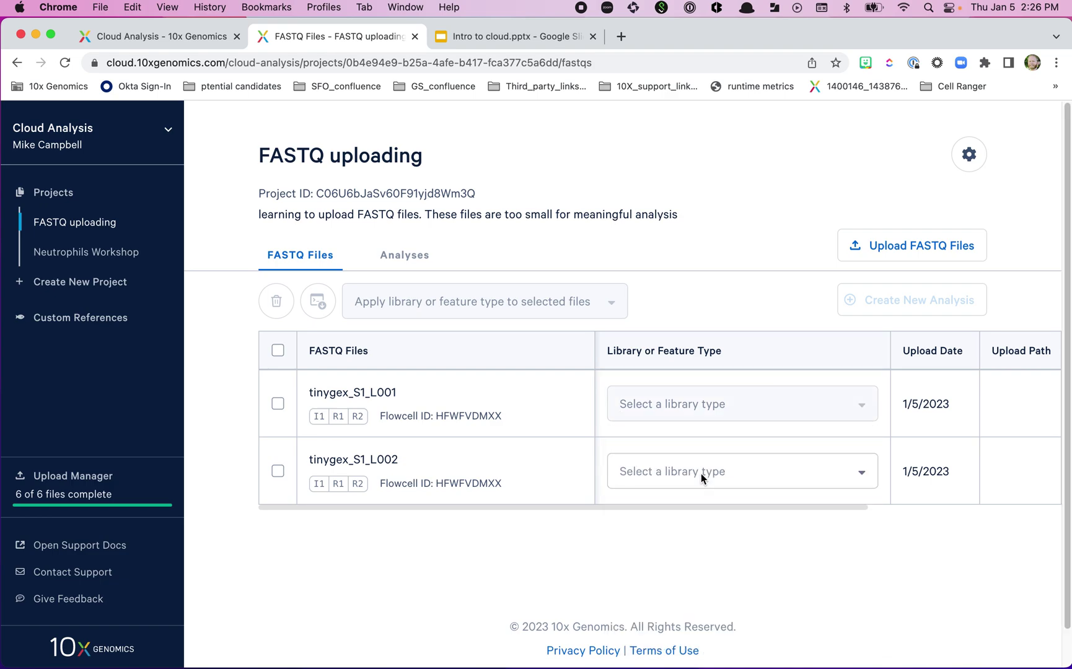
left_click(750, 467)
left_click(652, 539)
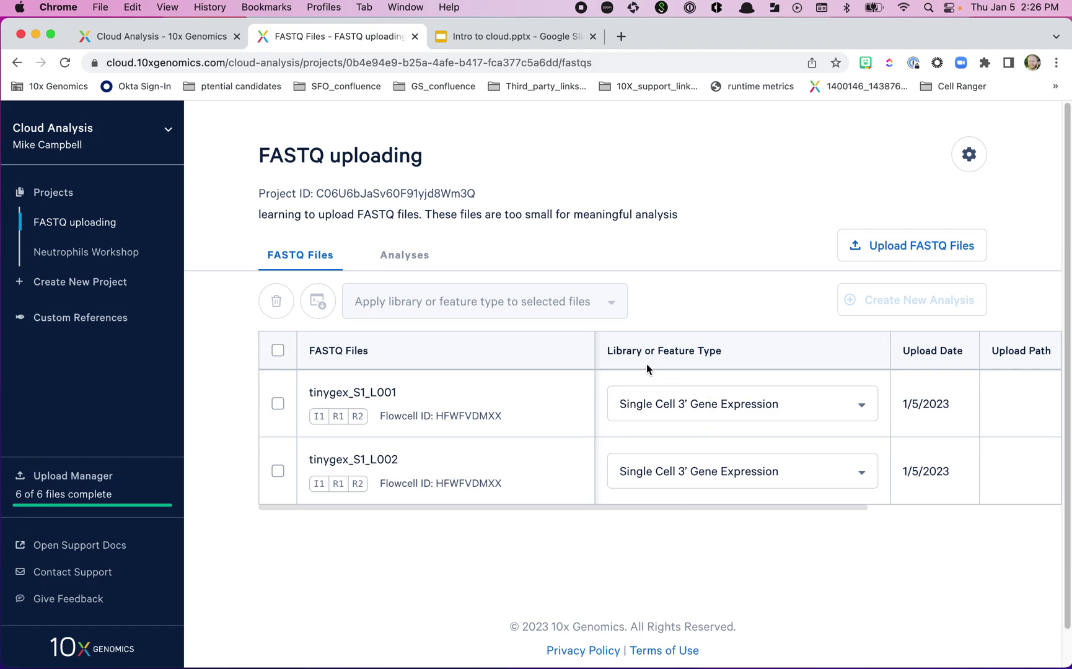
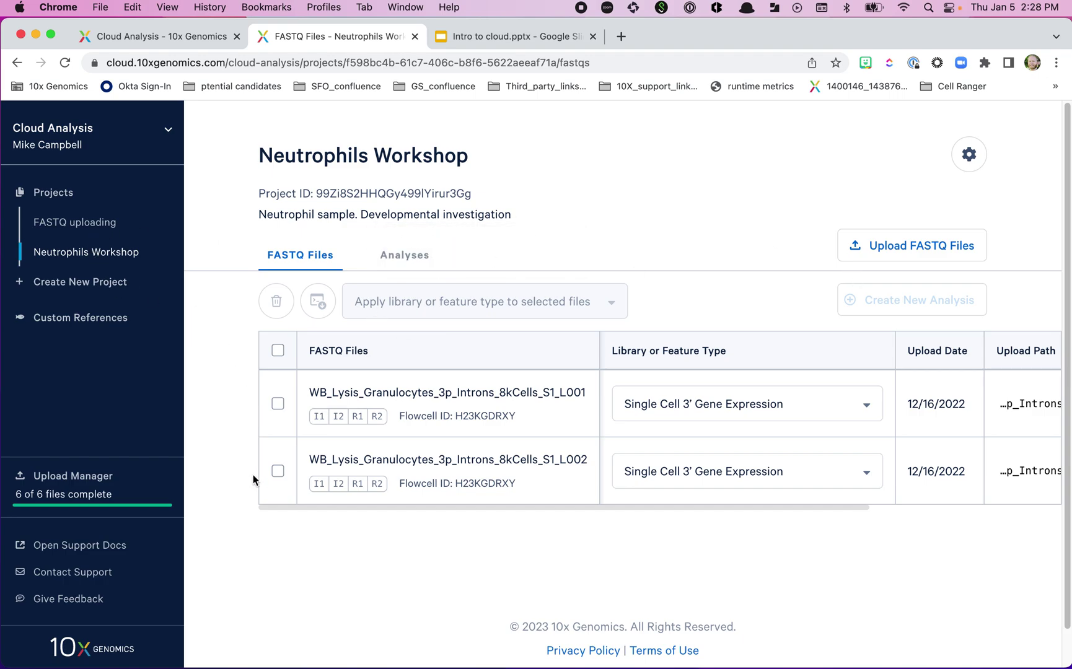
Select both WB_Lysis_Granulocytes_3p_Introns_8kCells FASTQ sets (L001 and L002) in the Neutrophils Workshop project and start a new analysis
left_click(278, 351)
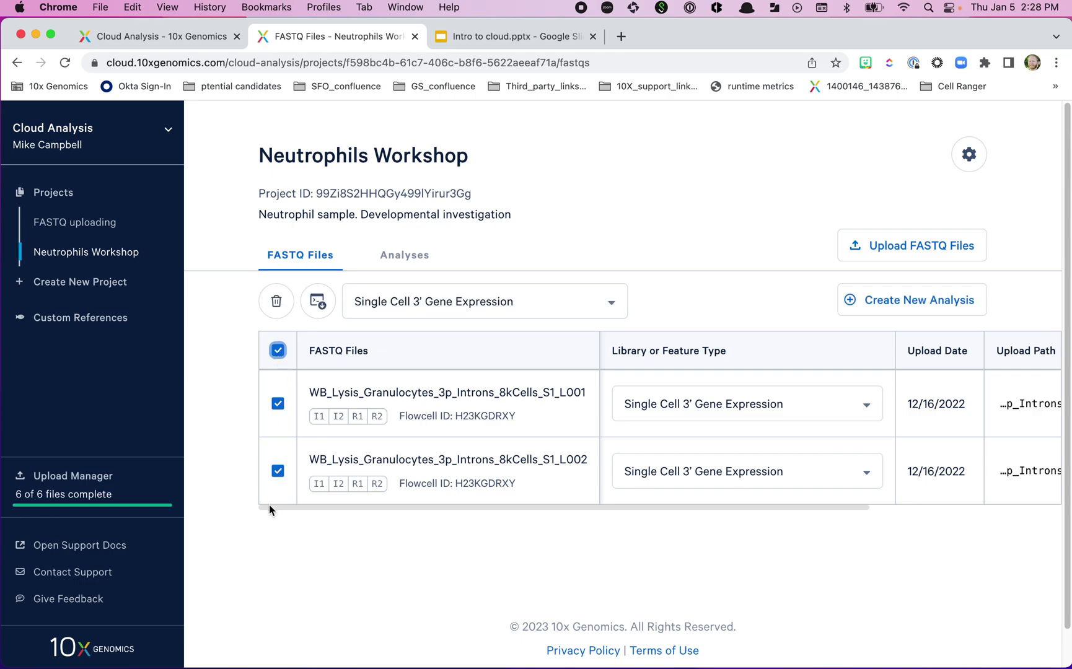
left_click(276, 354)
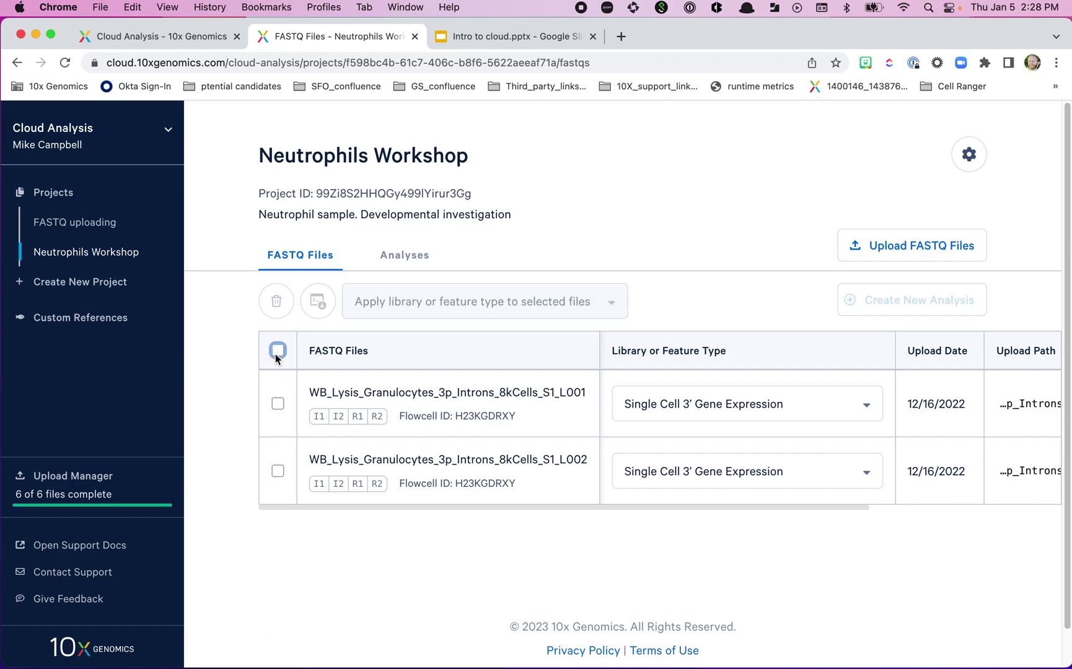
left_click(278, 471)
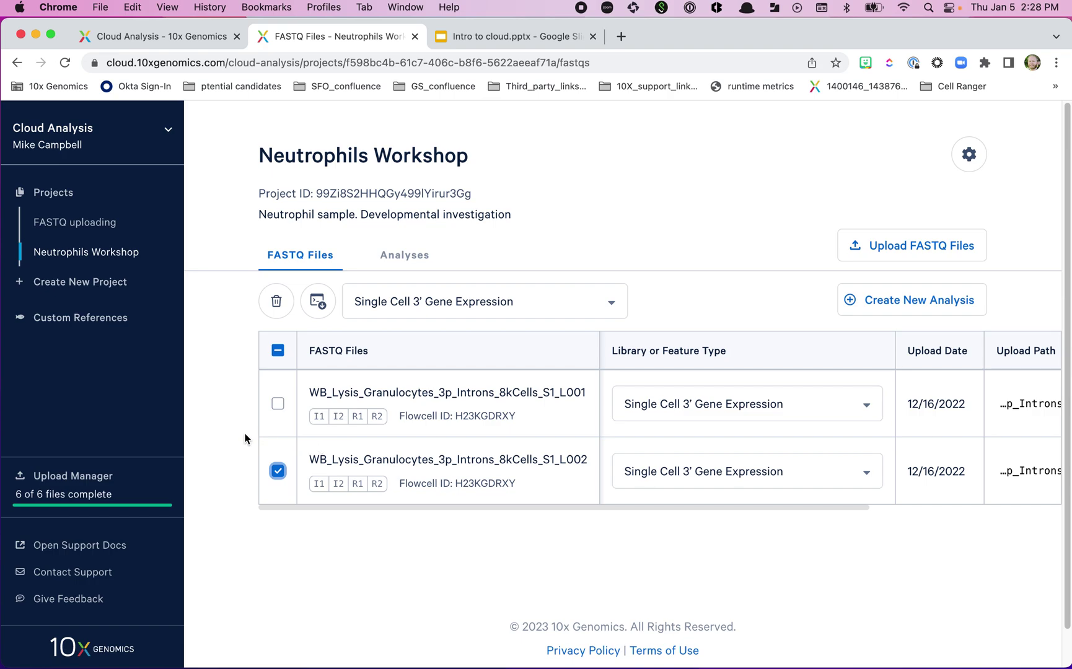
left_click(277, 404)
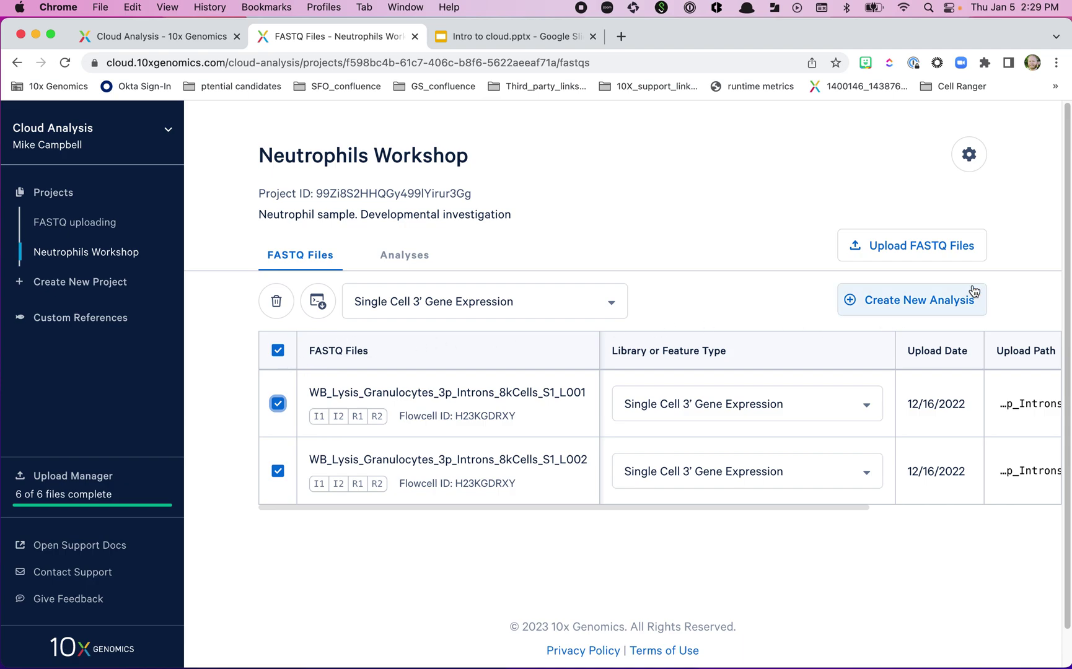
left_click(906, 306)
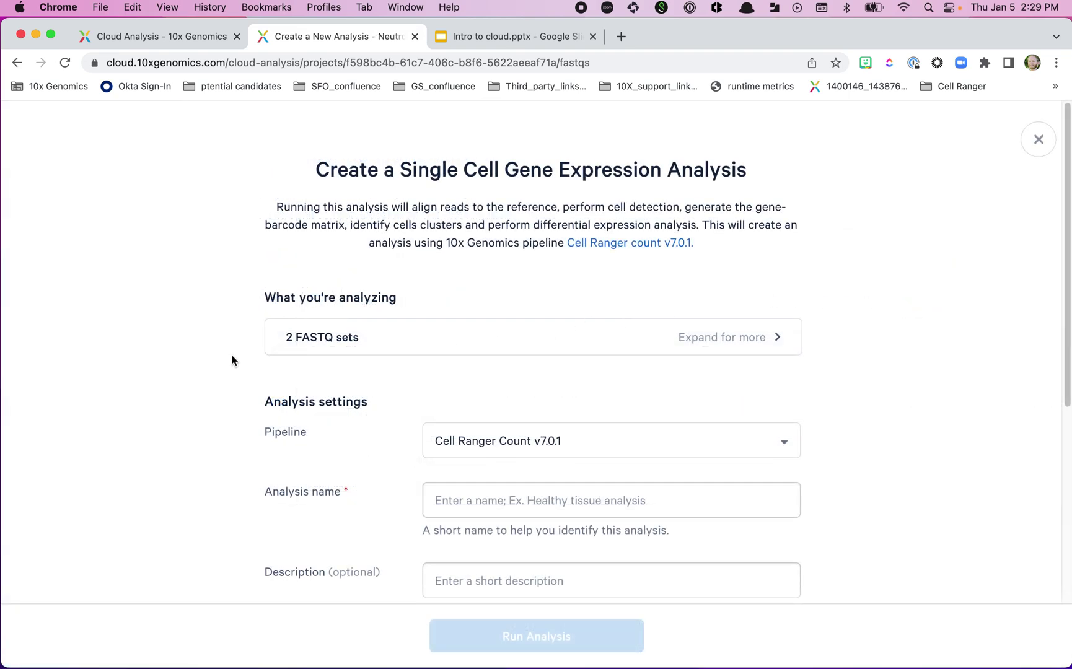
Review the new analysis form and the Cell Ranger Count versions offered for the pipeline
scroll(231, 354, "down", 5)
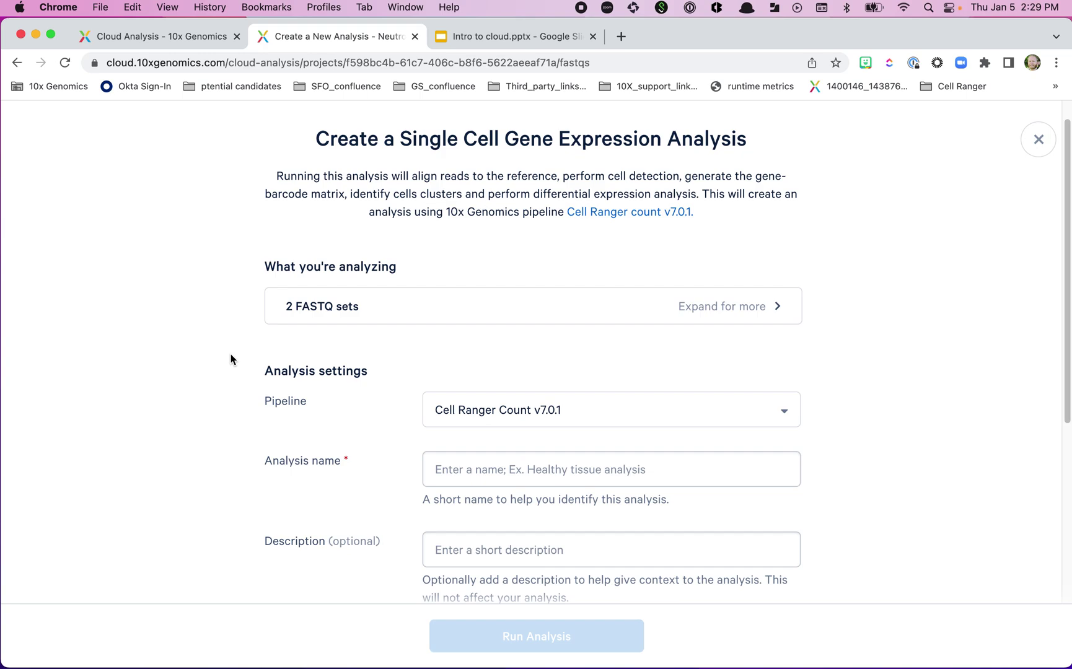
scroll(227, 354, "up", 5)
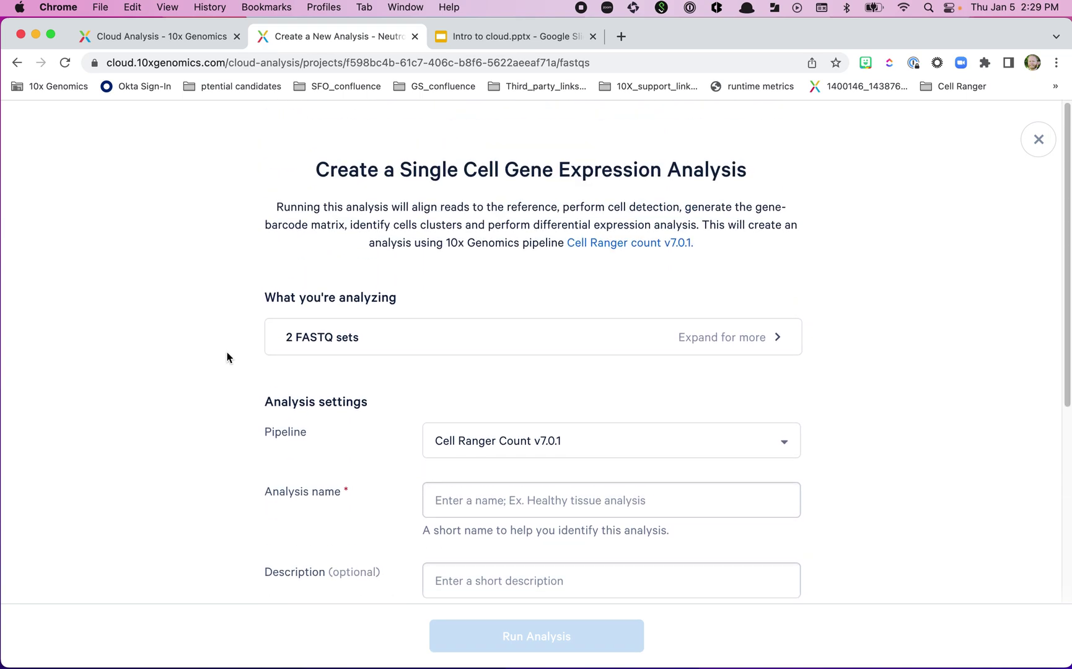
scroll(226, 355, "down", 3)
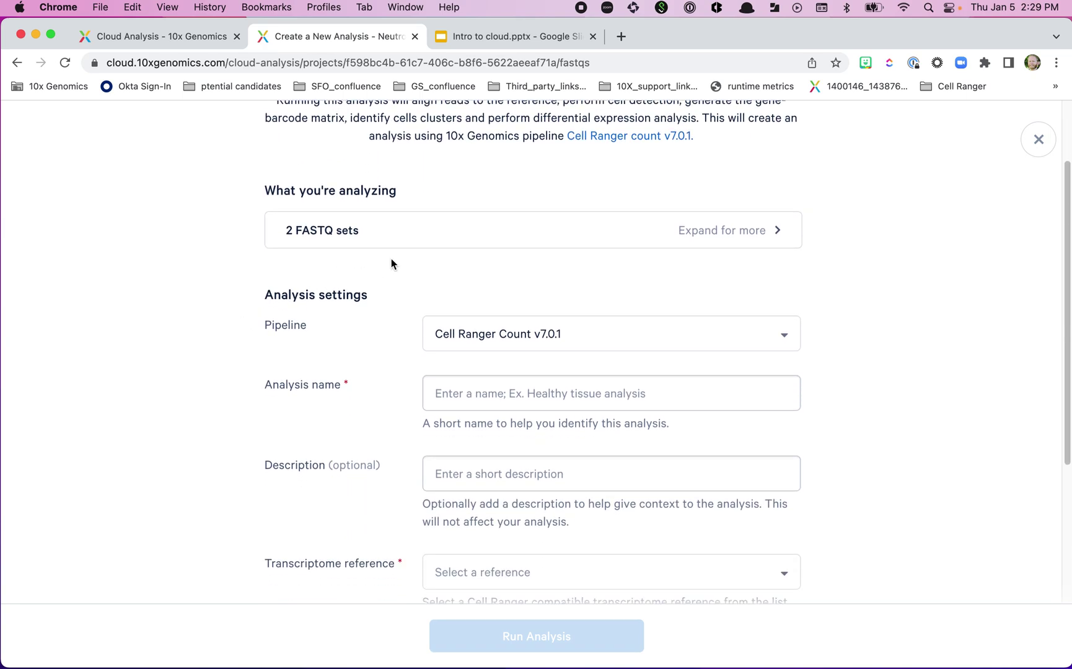
scroll(391, 264, "up", 3)
scroll(256, 322, "down", 1)
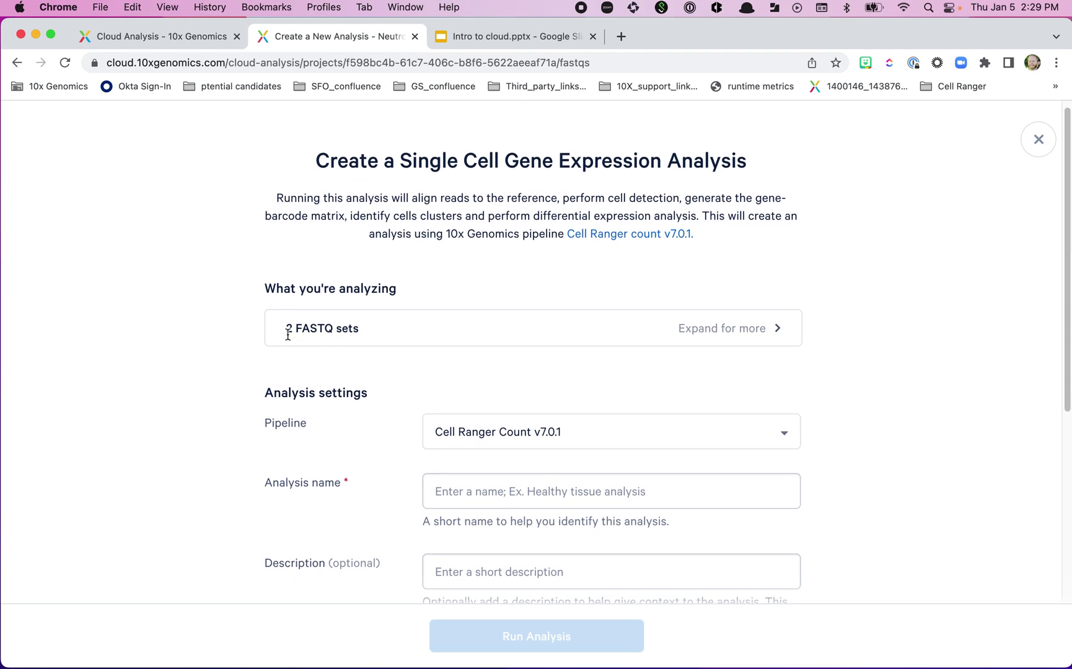
scroll(209, 352, "down", 2)
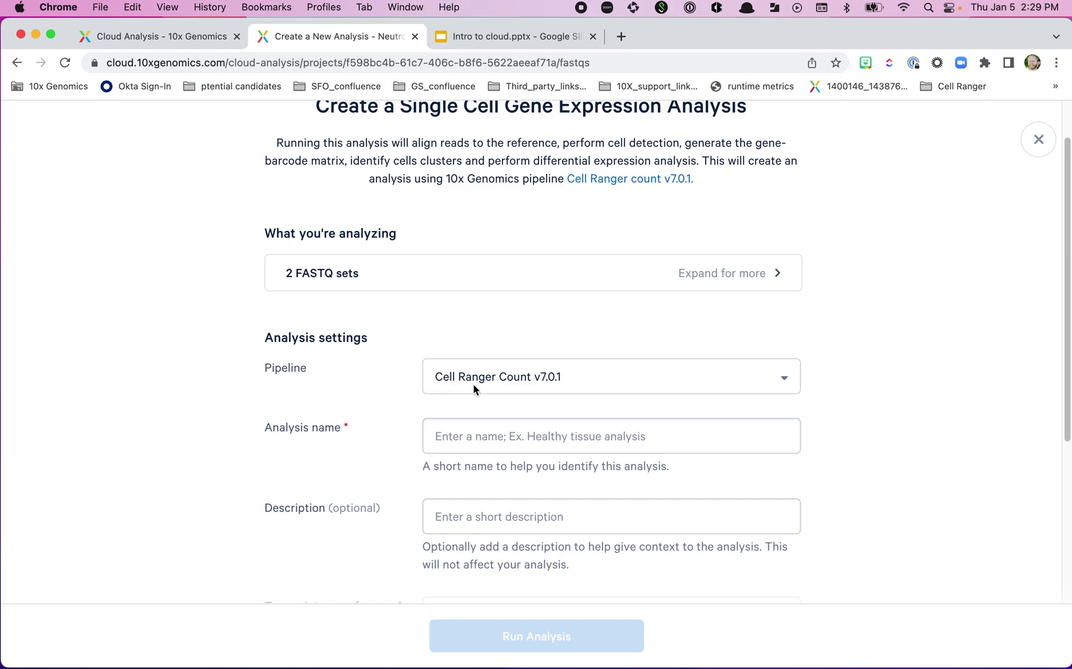
left_click(785, 377)
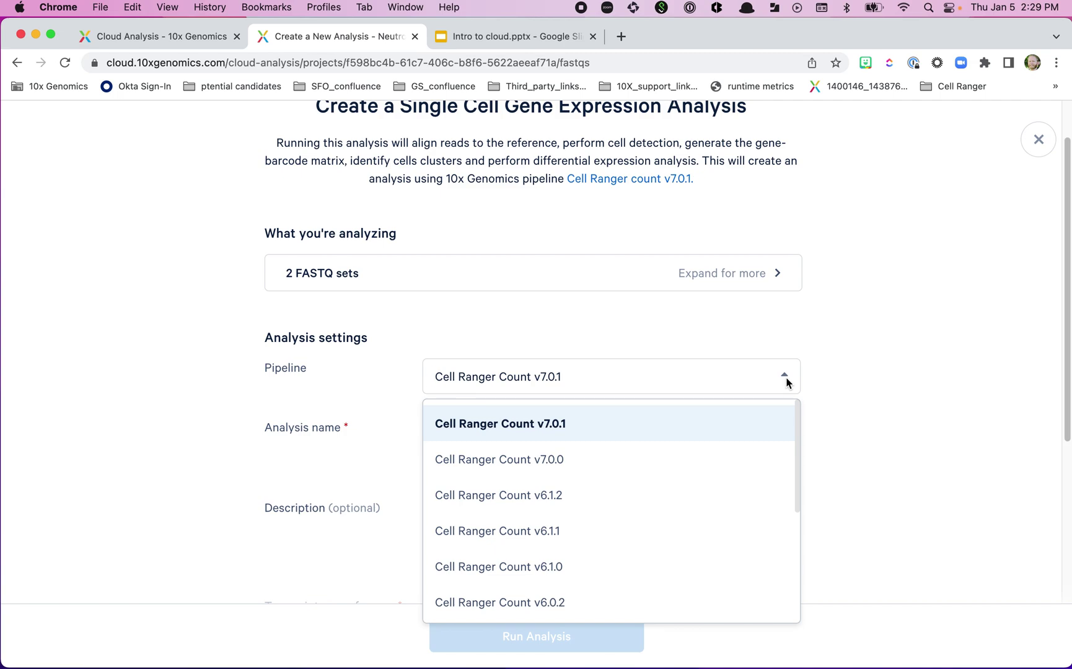
left_click(784, 378)
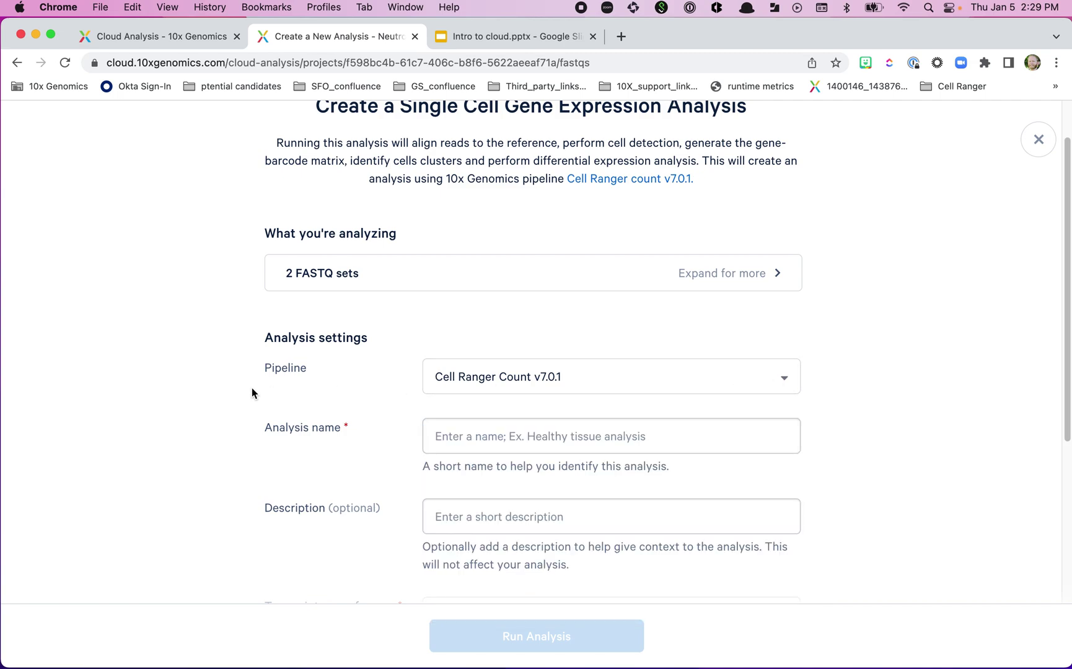
Name the analysis "Neutrophil Maturation Exploration Default"
scroll(251, 389, "down", 1)
scroll(251, 393, "down", 2)
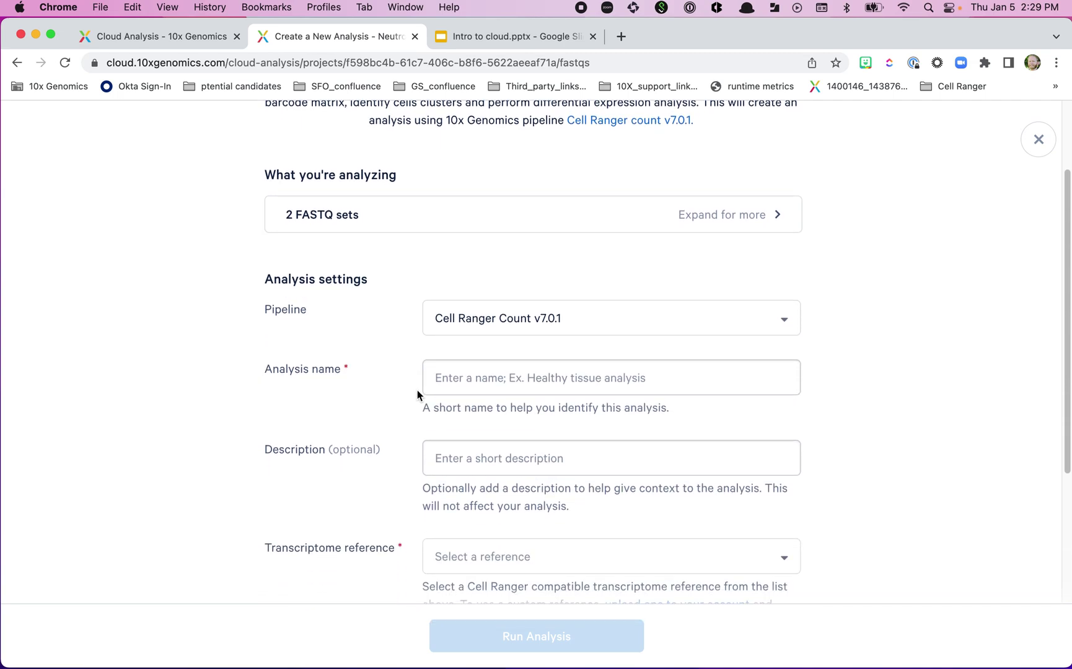
left_click(707, 377)
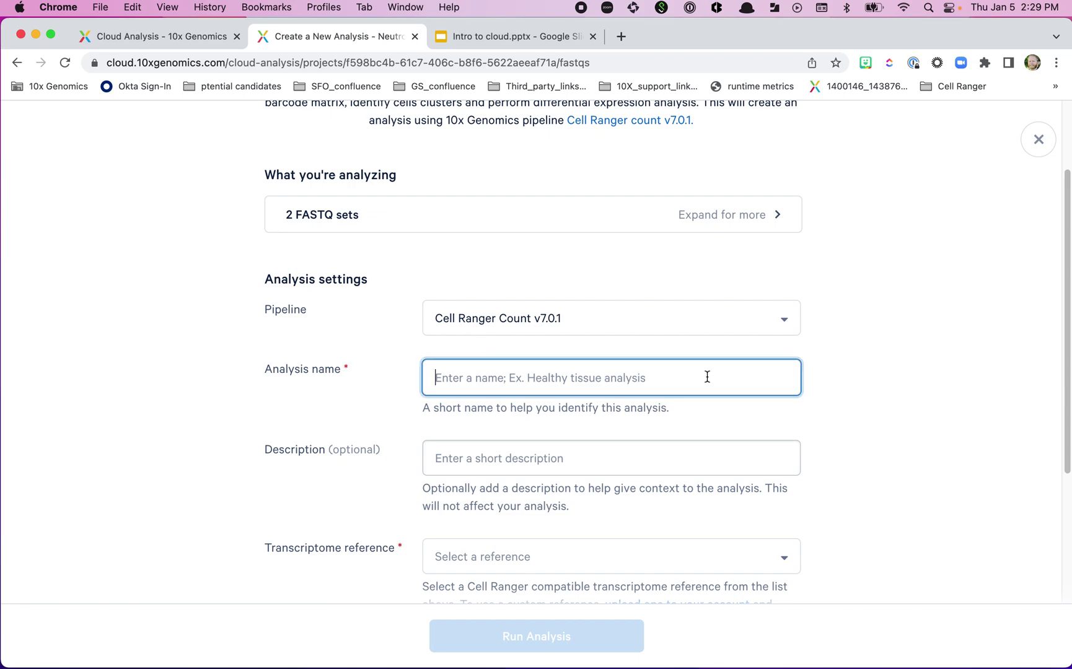
type("Neutrophil Maturation Ex")
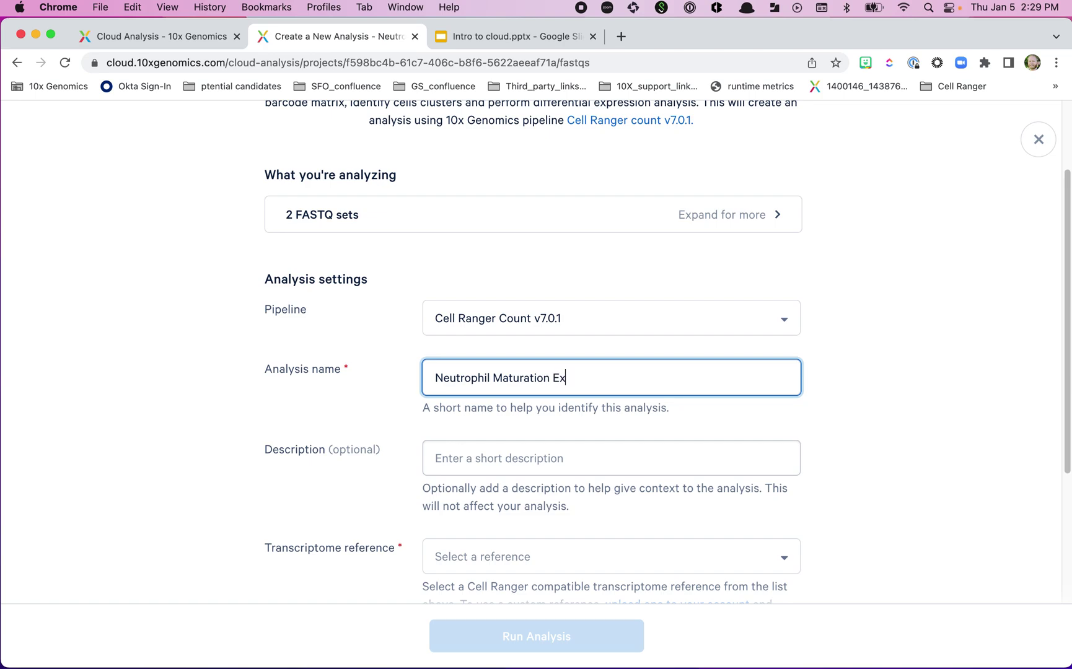
type("ploratoin de")
key("BackSpace")
key("BackSpace")
key("BackSpace")
key("BackSpace")
key("BackSpace")
key("BackSpace")
key("BackSpace")
key("BackSpace")
type("ation ")
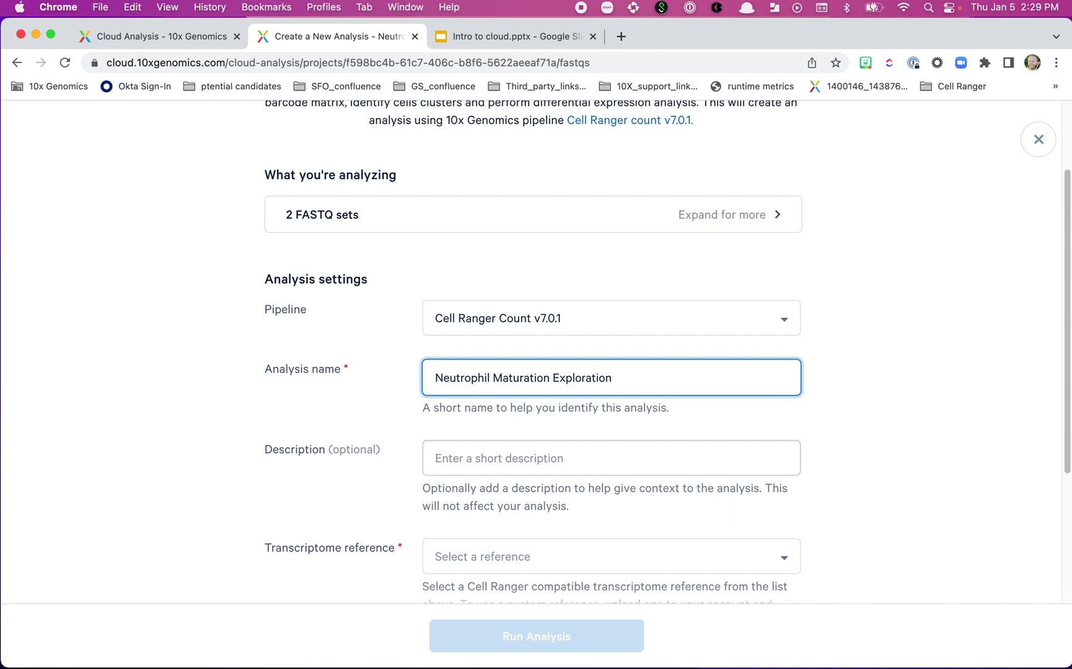
type("Defalt")
right_click(634, 378)
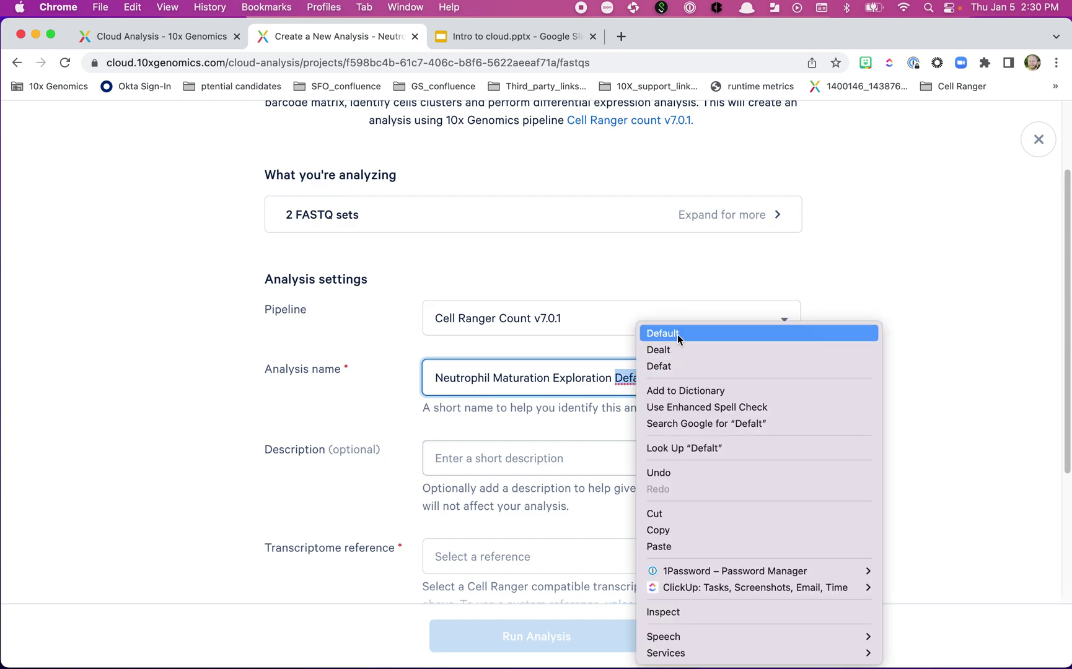
key("Escape")
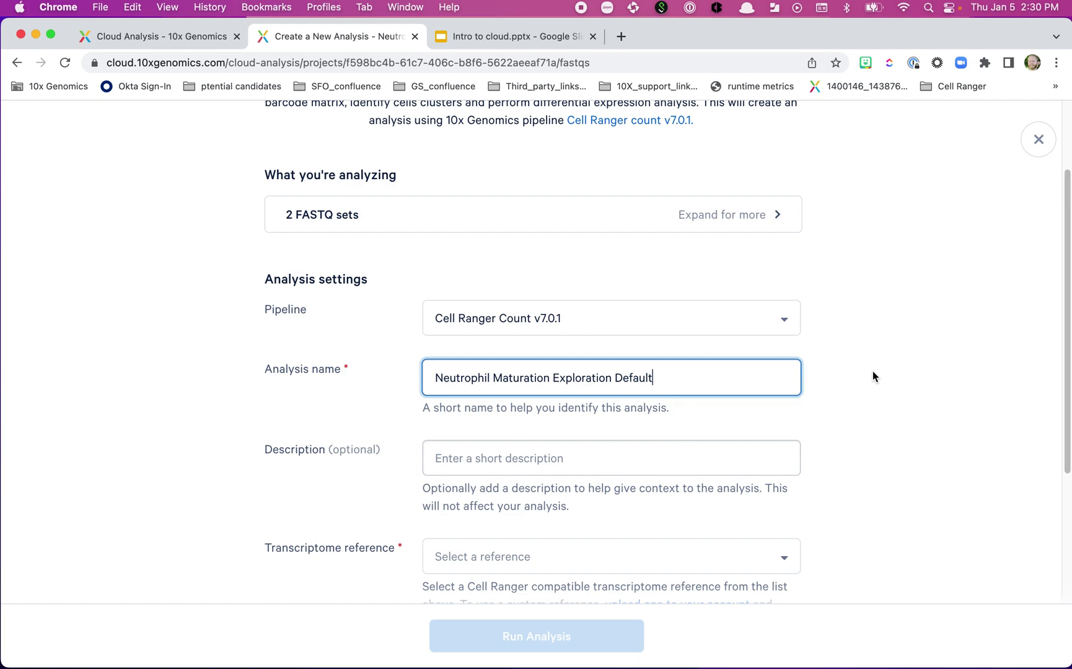
Describe the analysis as "using a PBMC data set for Neutrophil Maturation Exploration Default", reusing the analysis name for the ending
scroll(872, 376, "down", 5)
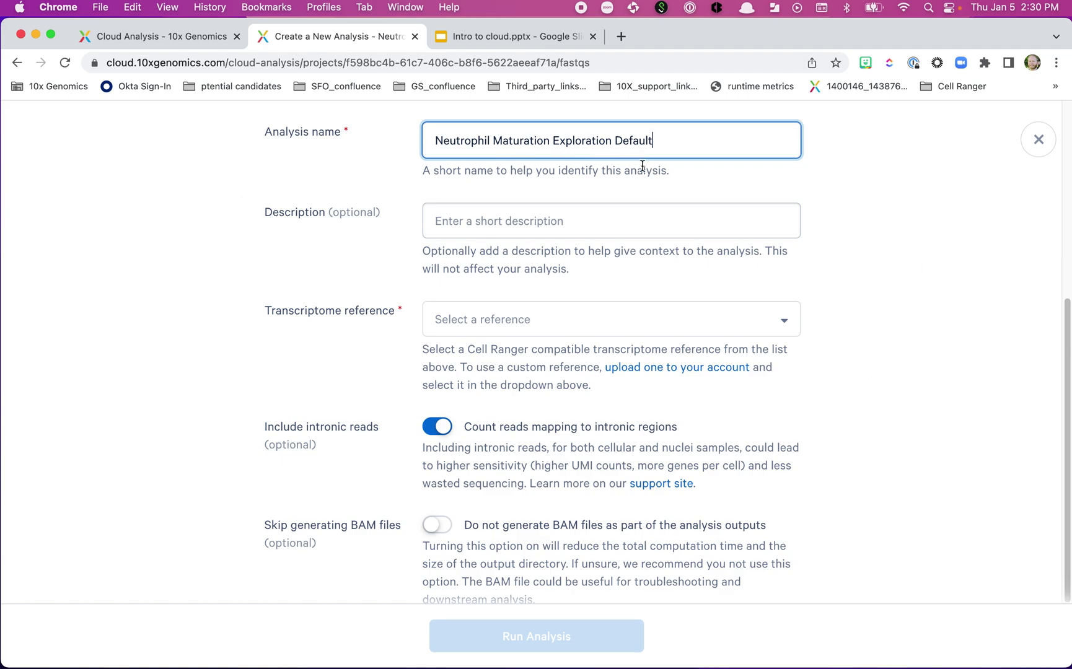
left_click(520, 218)
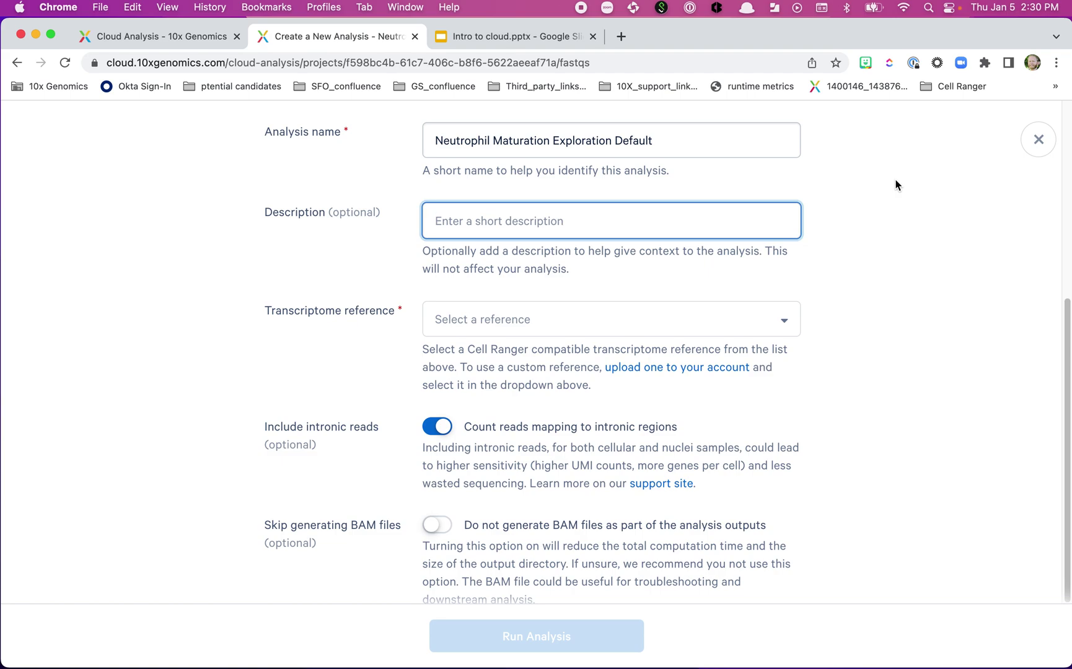
type("using")
type("a ")
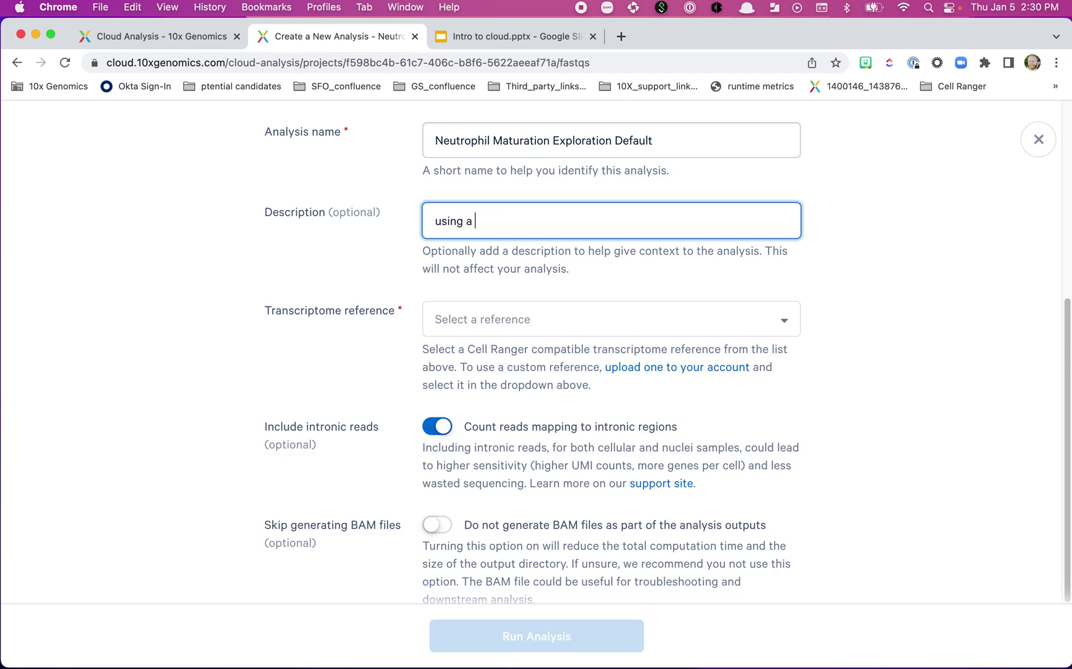
type("PBMC data set for ")
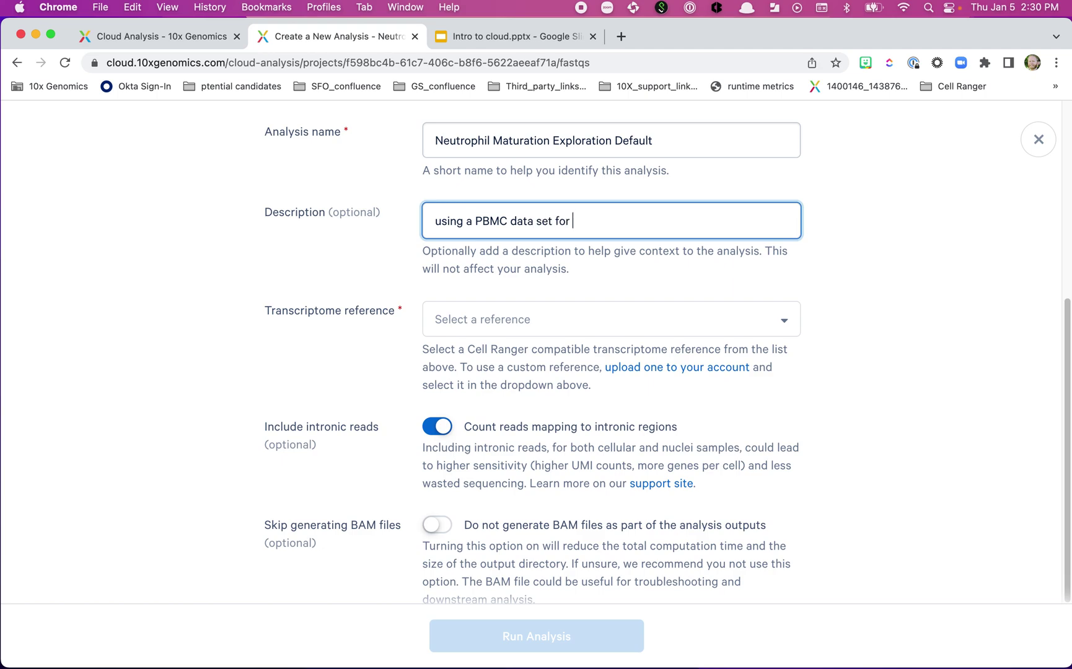
type("nu")
key("BackSpace")
type("r")
left_click_drag(436, 141, 684, 141)
key("super+c")
left_click(625, 224)
key("super+v")
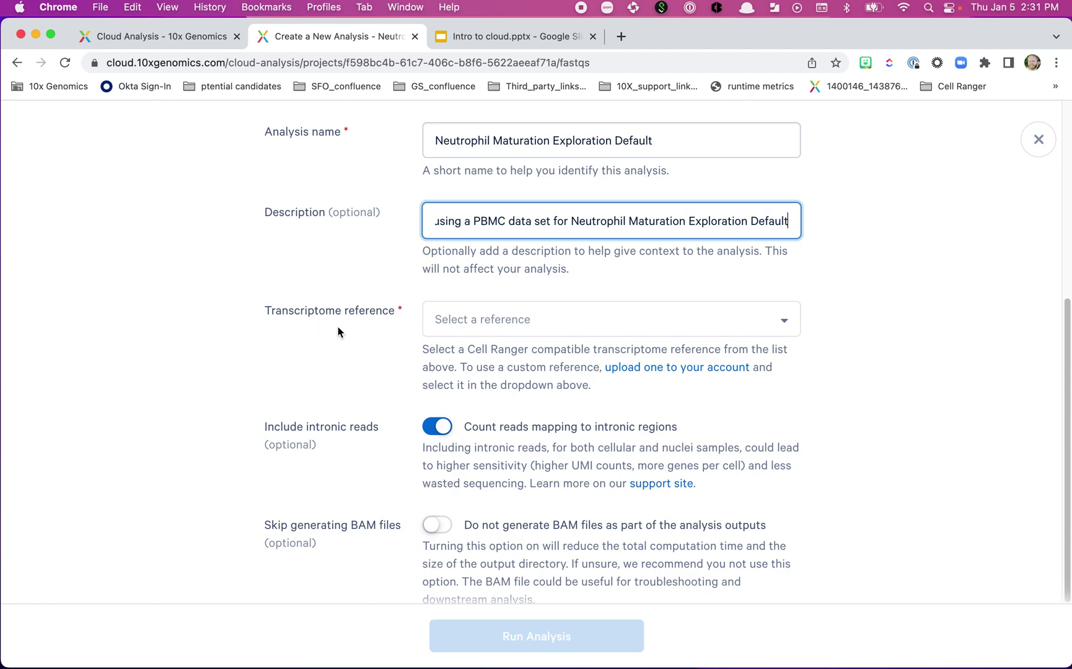
Set the transcriptome reference to Human (GRCh38) 2020-A and run the analysis
left_click(528, 319)
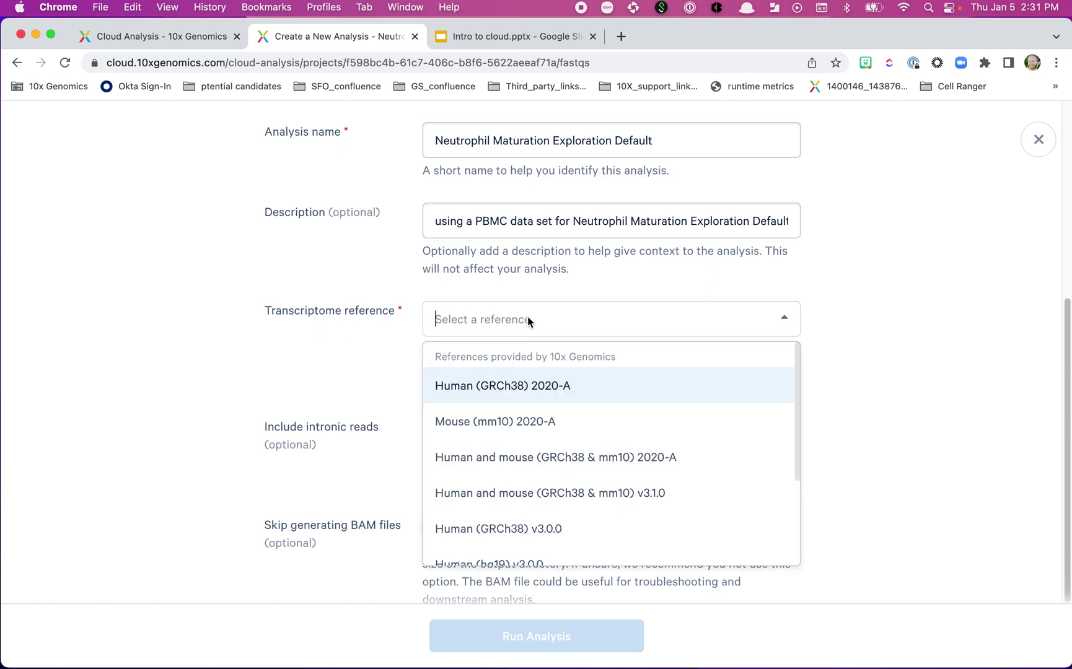
left_click(541, 386)
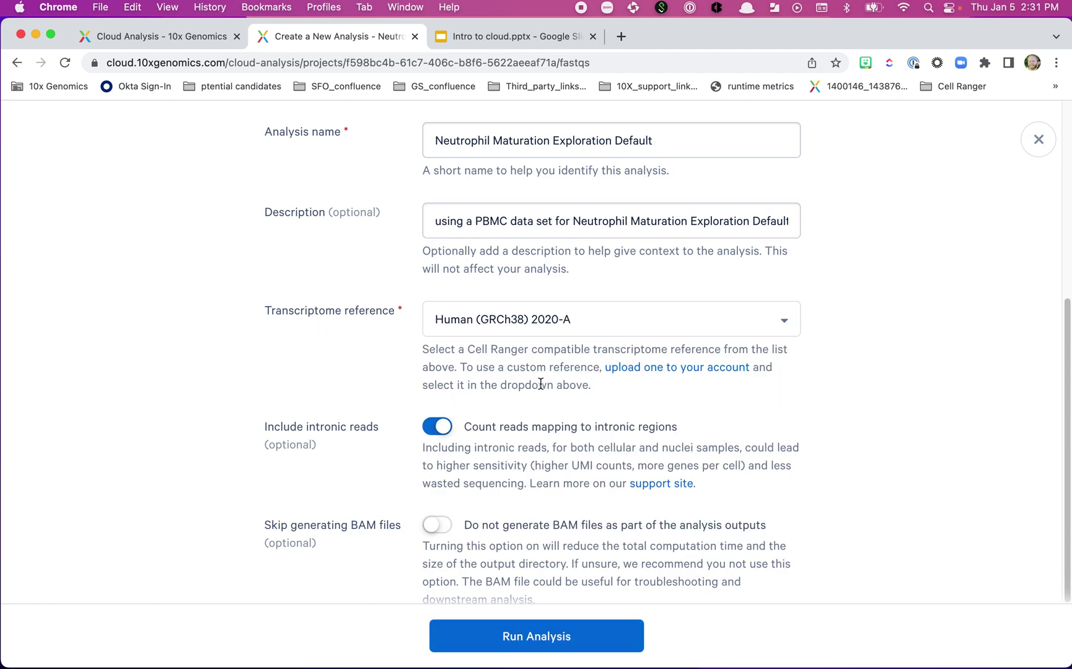
scroll(404, 385, "down", 3)
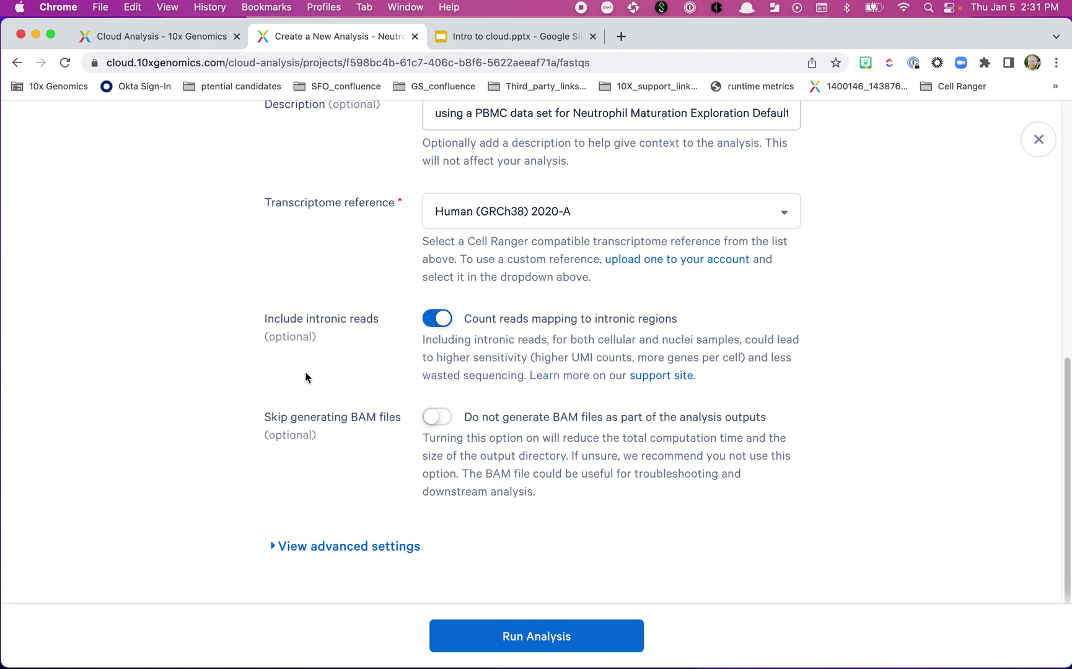
scroll(264, 462, "down", 1)
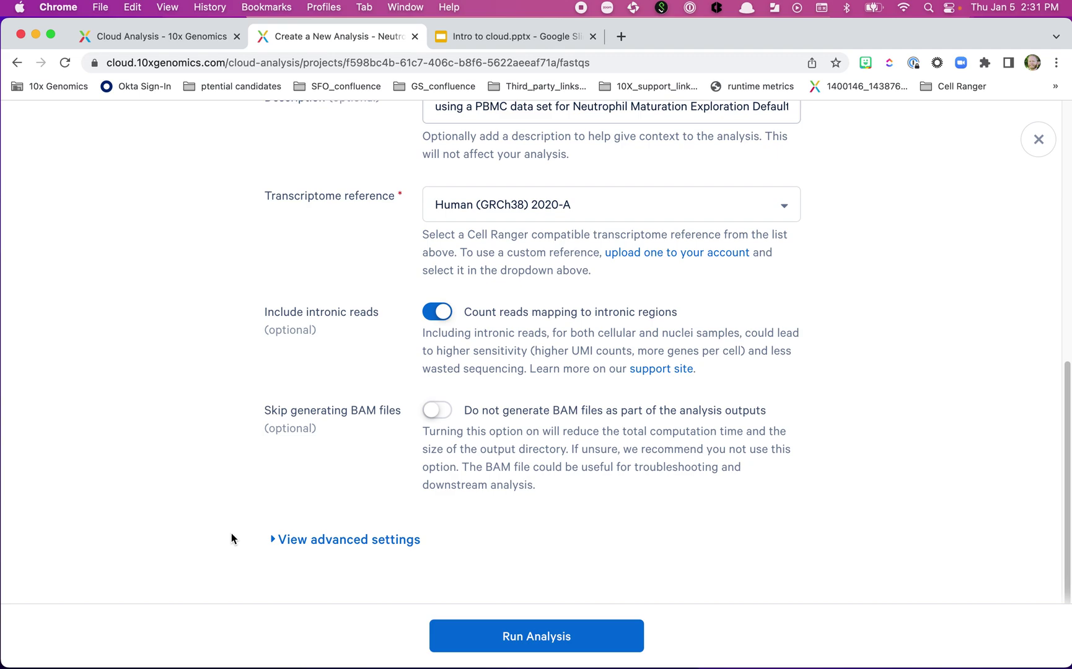
left_click(533, 637)
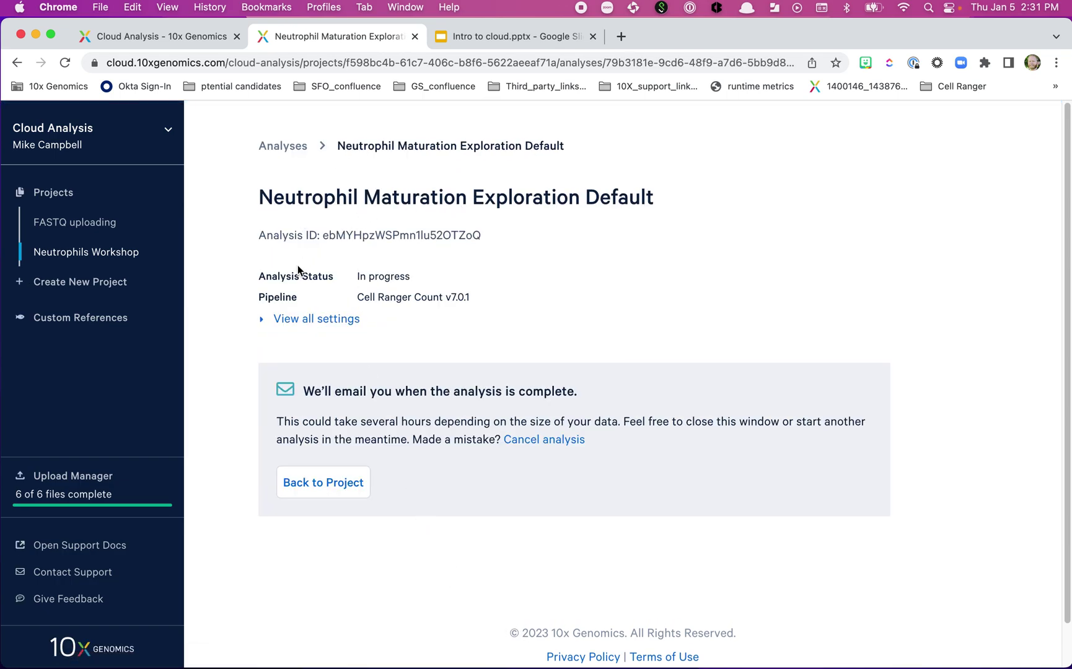
Examine all settings of the submitted analysis, including its inputs, library type and reference, and collapse them again
left_click(270, 320)
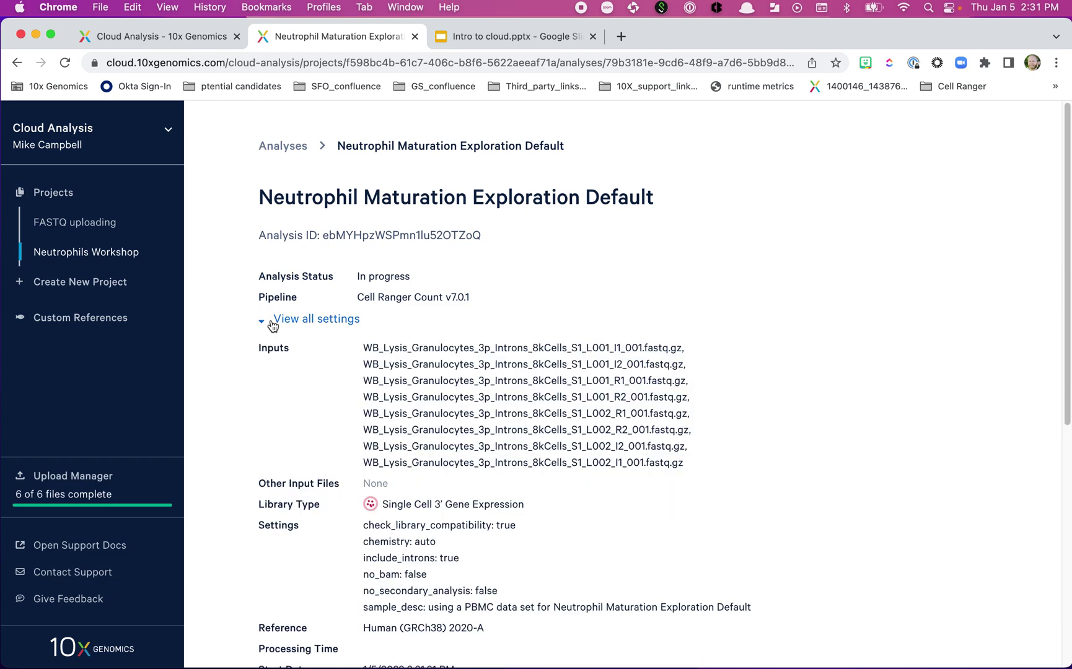
scroll(469, 483, "down", 5)
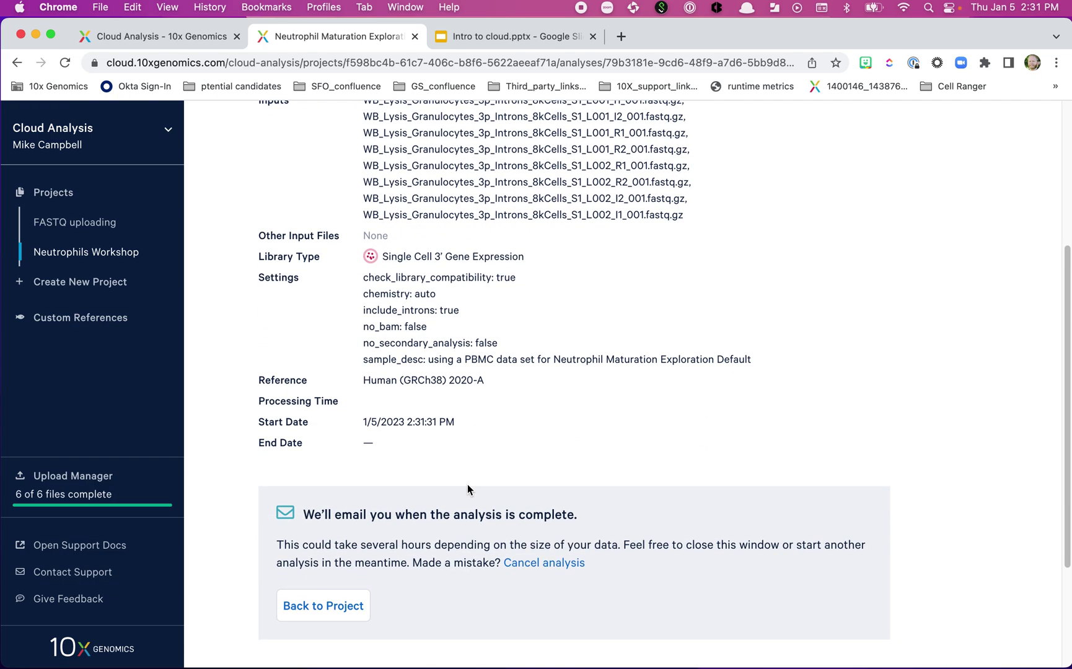
scroll(467, 484, "up", 5)
left_click(260, 320)
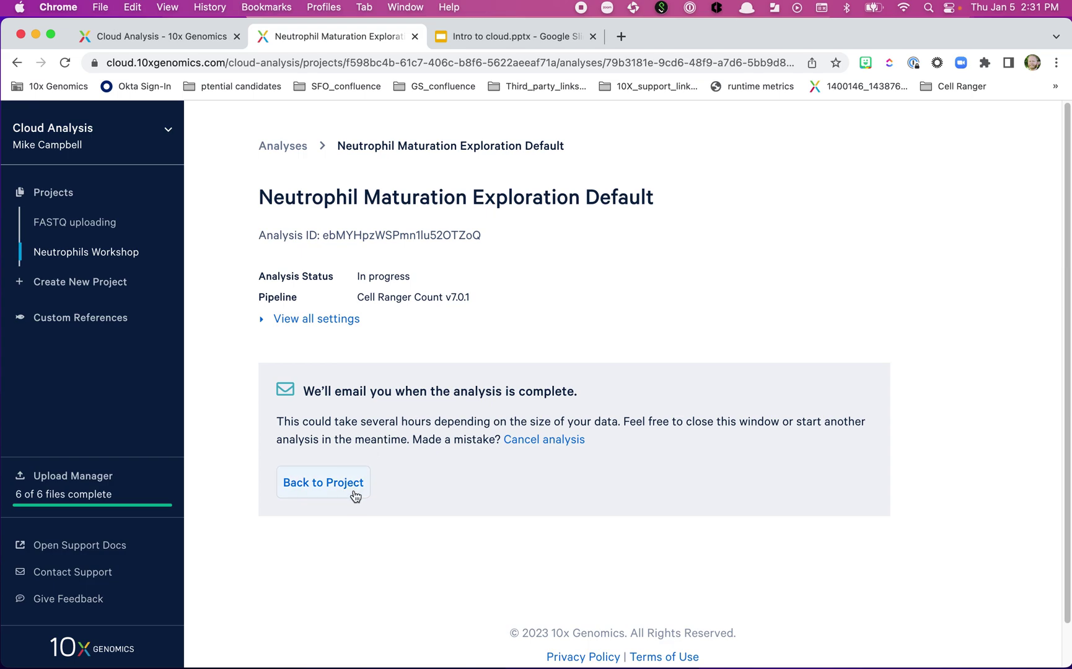
Return to the Neutrophils Workshop project and check its FASTQ files and list of analyses
left_click(298, 483)
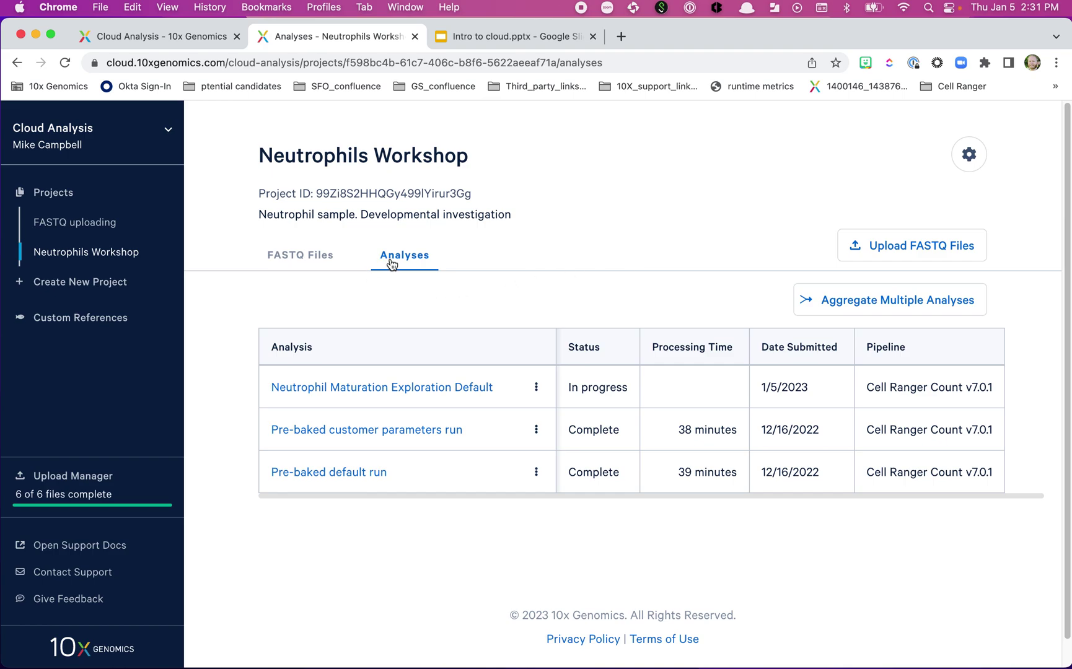
left_click(293, 264)
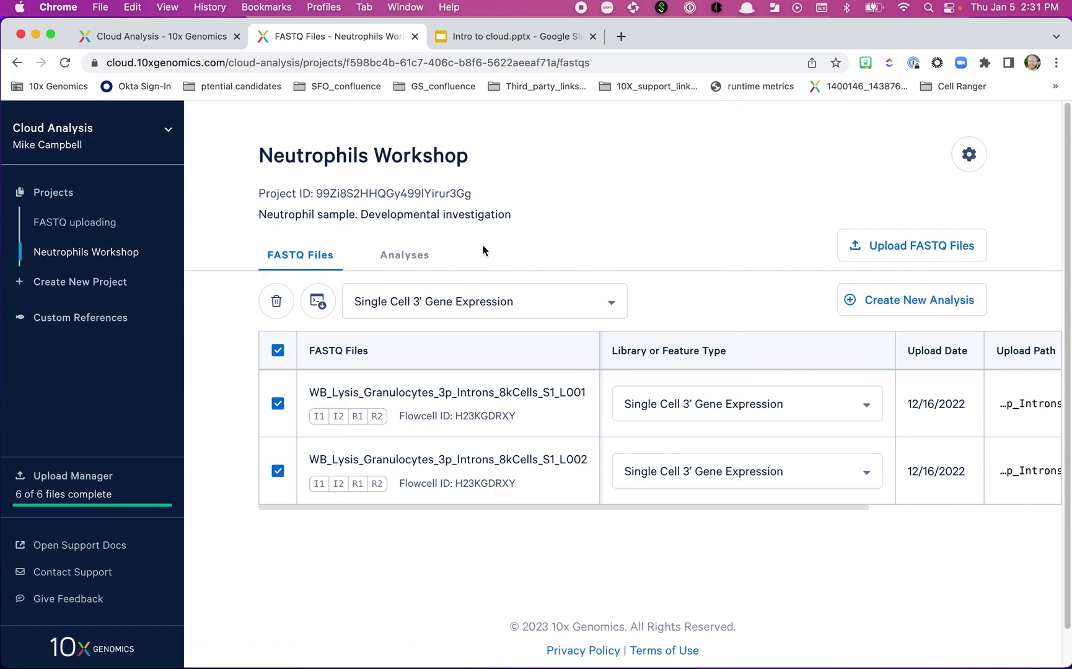
left_click(426, 253)
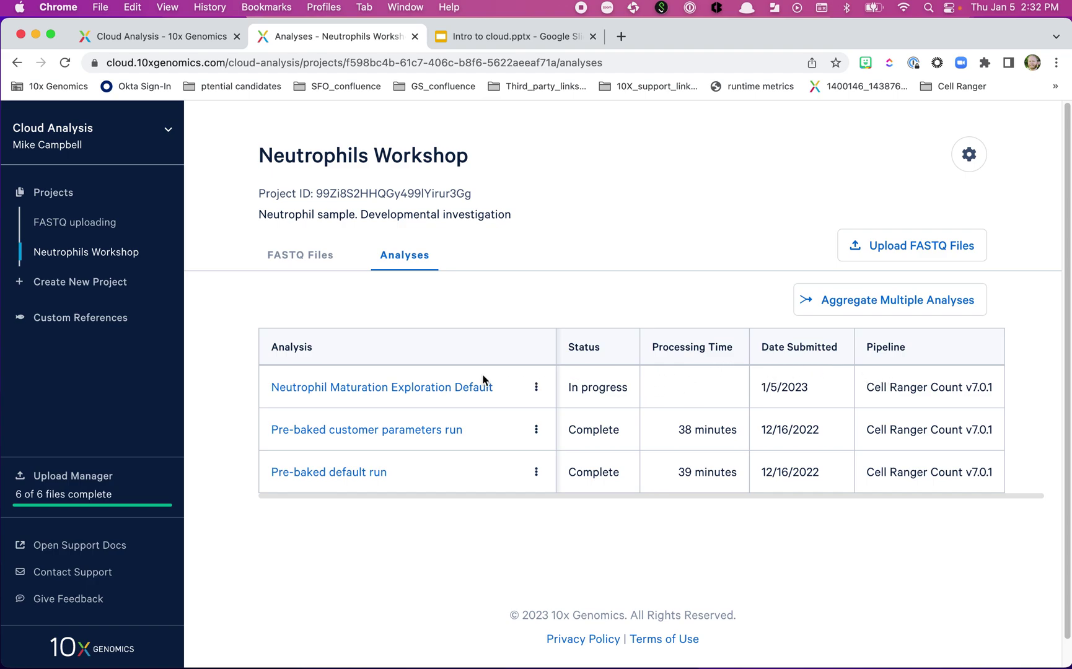
Review all settings of the Neutrophil Maturation Exploration Default analysis and return to the project's list of analyses
left_click(319, 387)
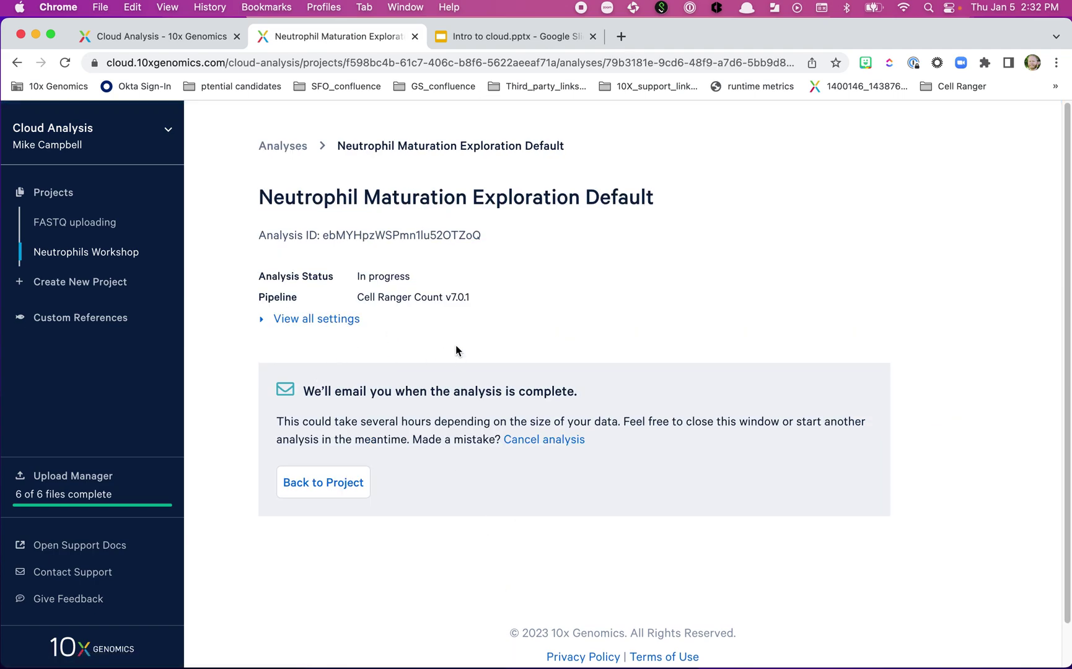
scroll(454, 339, "down", 2)
left_click(300, 319)
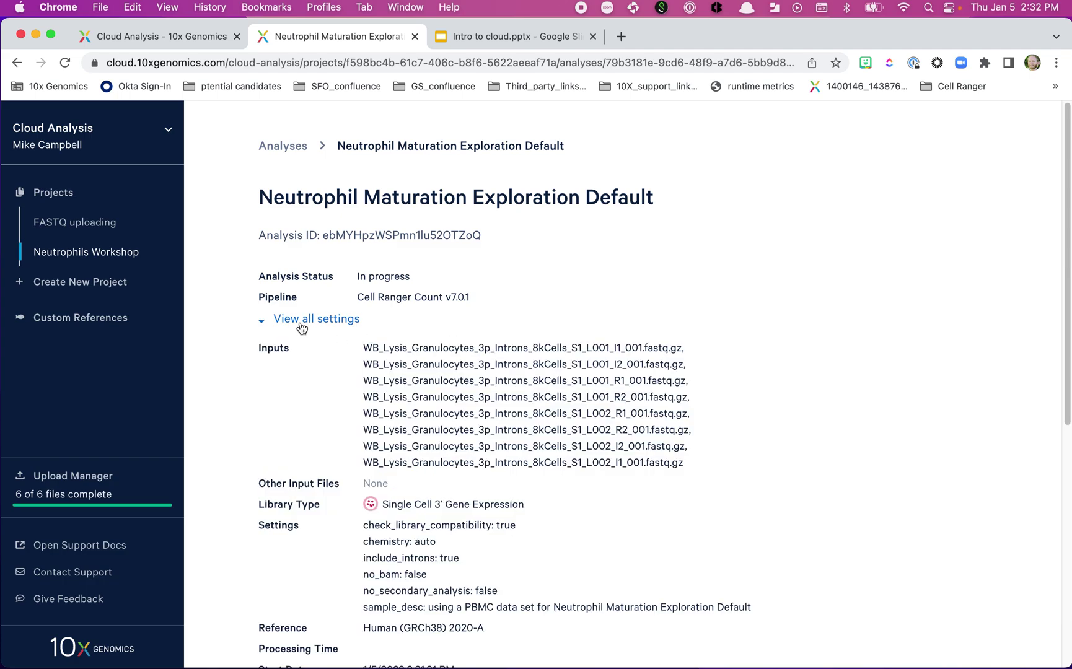
scroll(355, 379, "down", 5)
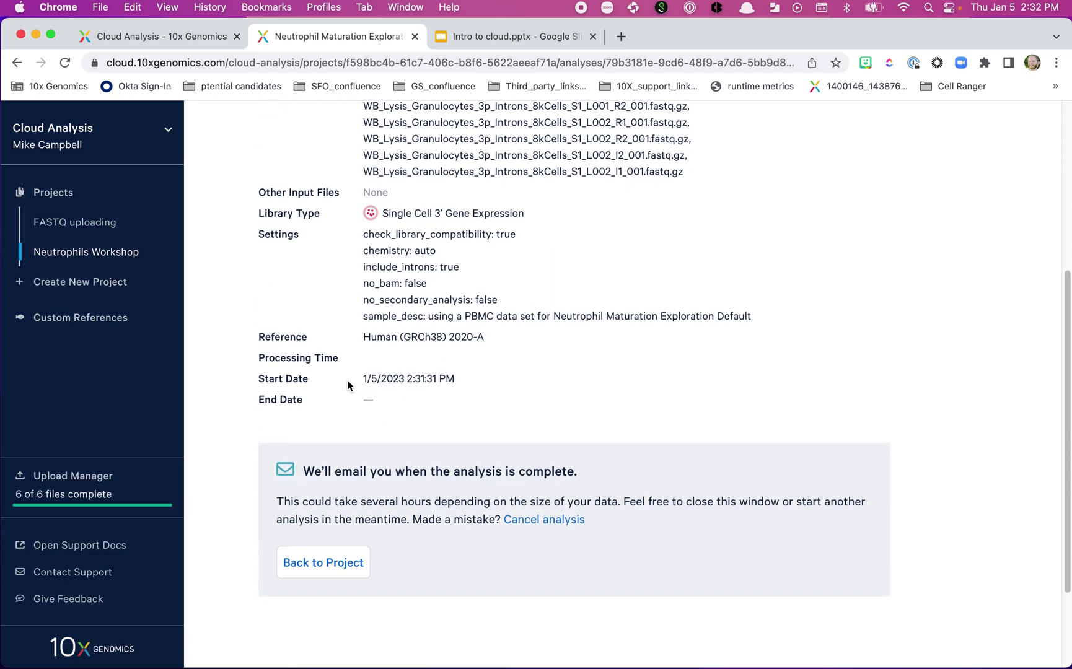
scroll(343, 366, "up", 5)
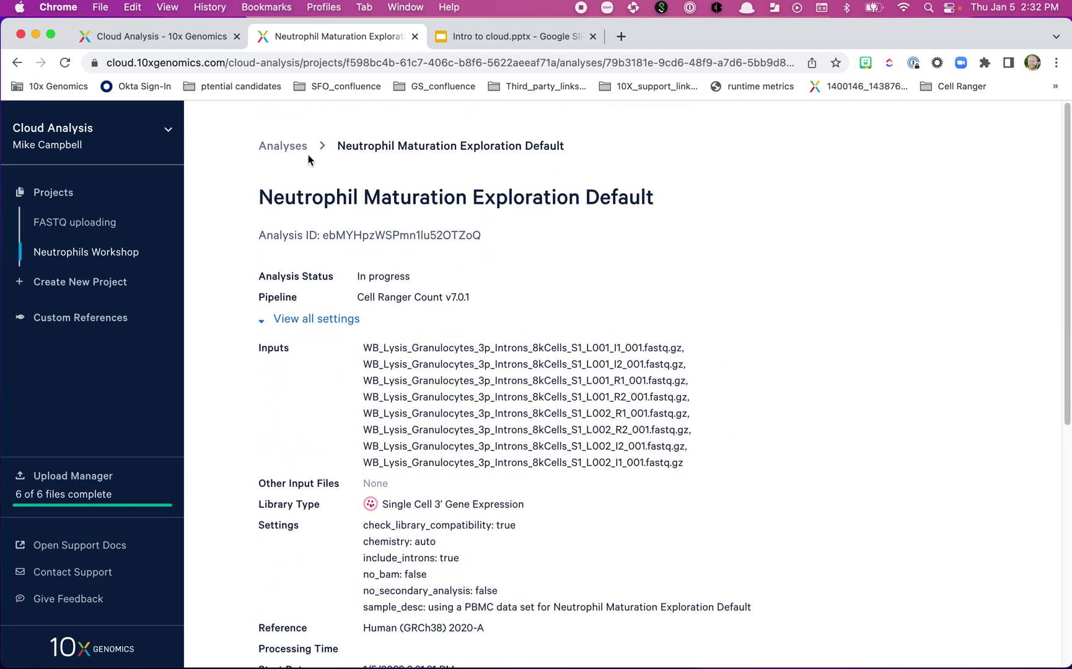
left_click(281, 145)
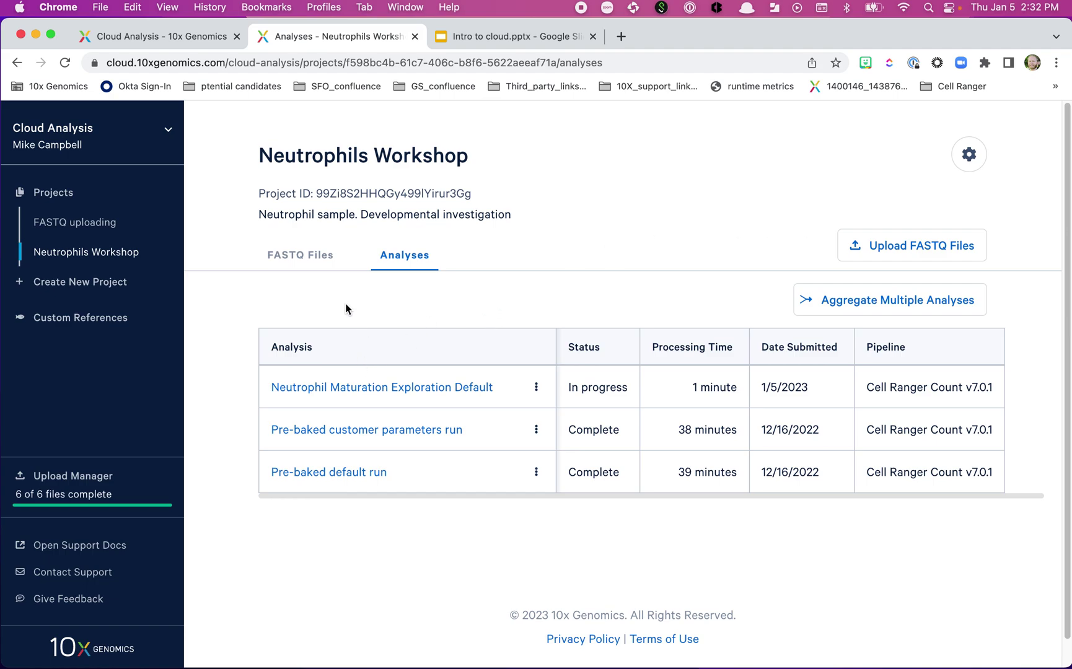
Start a new analysis from both WB_Lysis_Granulocytes_3p_Introns_8kCells FASTQ sets of the project
left_click(295, 257)
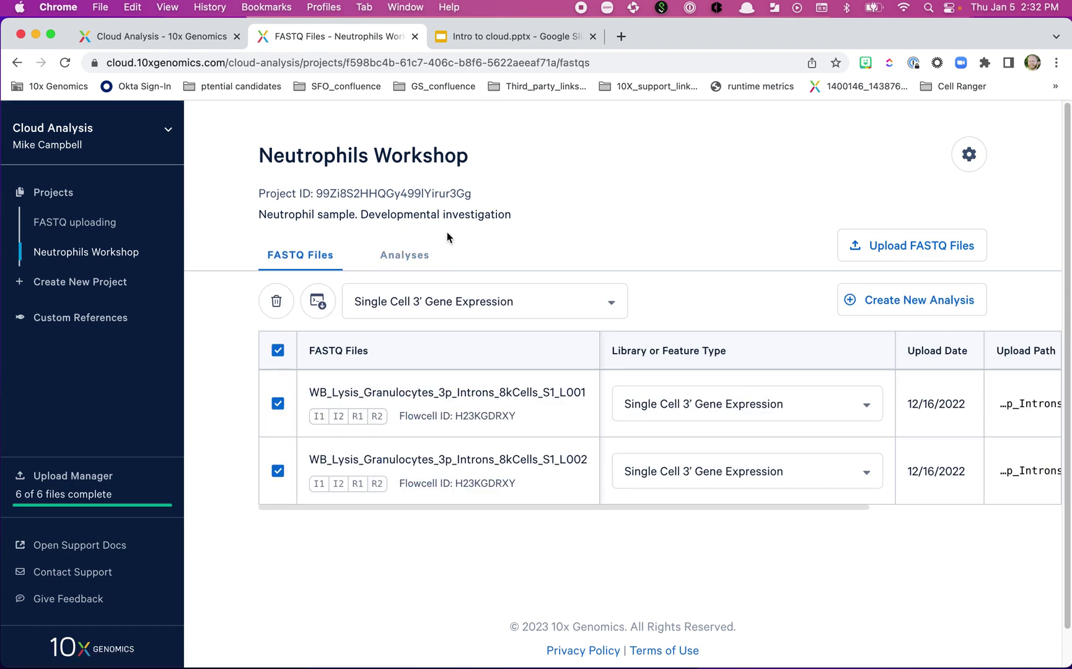
left_click(278, 351)
left_click(277, 352)
left_click(930, 302)
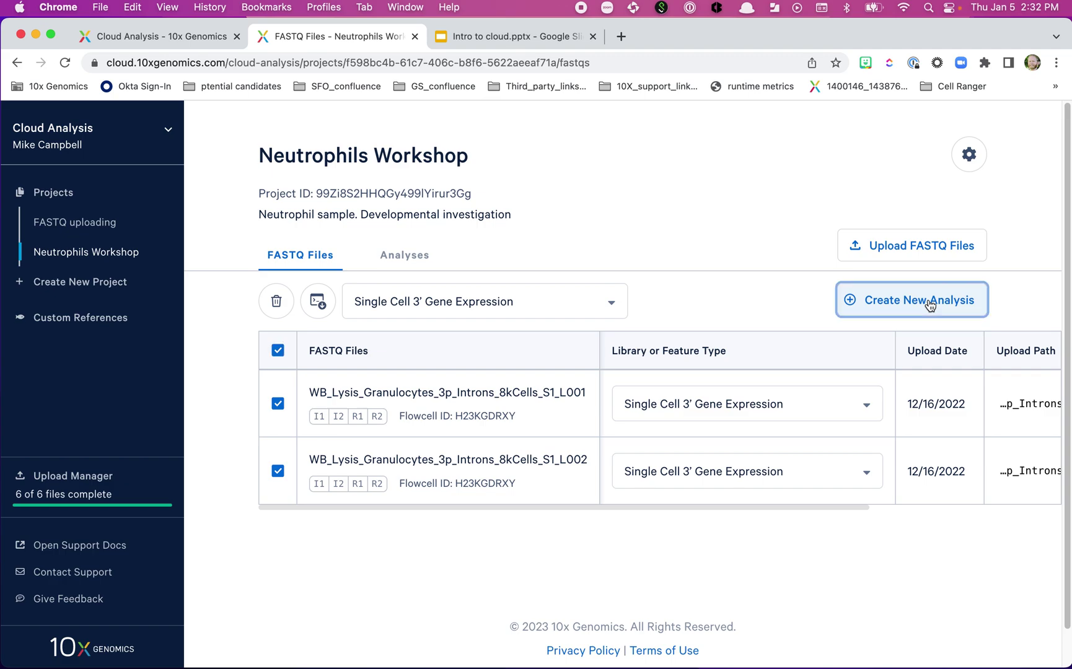
Name the analysis "Neutrophil Maturation Exploration custom"
left_click(593, 501)
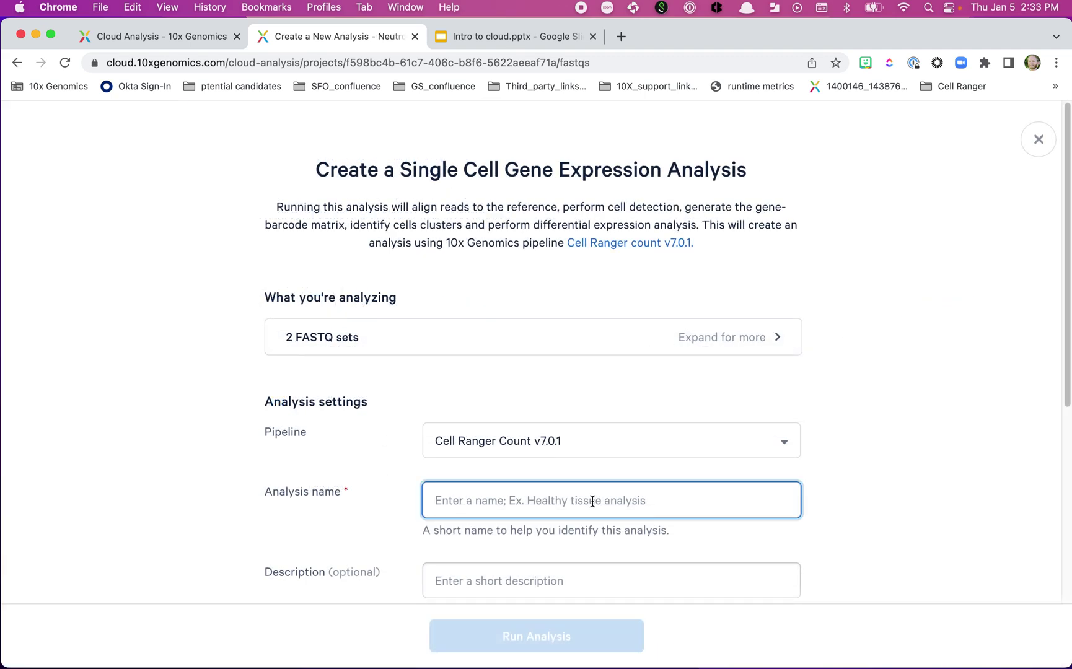
type("Neu")
key("BackSpace")
key("BackSpace")
key("BackSpace")
type("Neutrophil Maturation Exploration Default")
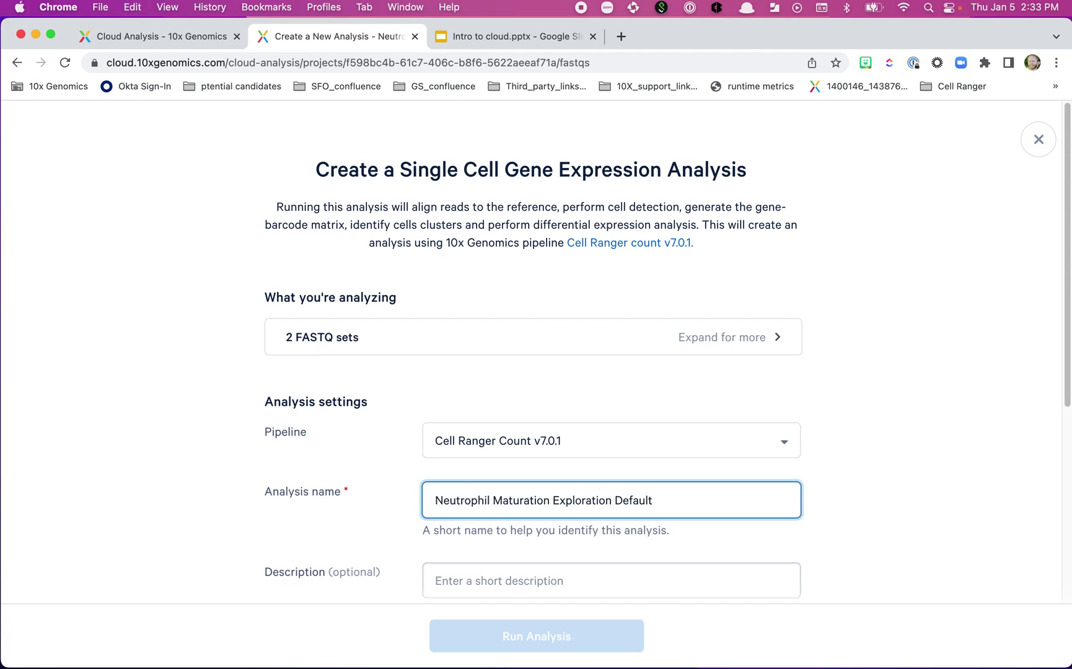
key("BackSpace")
key("BackSpace")
key("BackSpace")
key("BackSpace")
key("BackSpace")
key("BackSpace")
key("BackSpace")
type("custom")
Describe the analysis as "the custom change was to the force cells parameter", correcting the misspelled first word
scroll(557, 502, "down", 3)
left_click(489, 464)
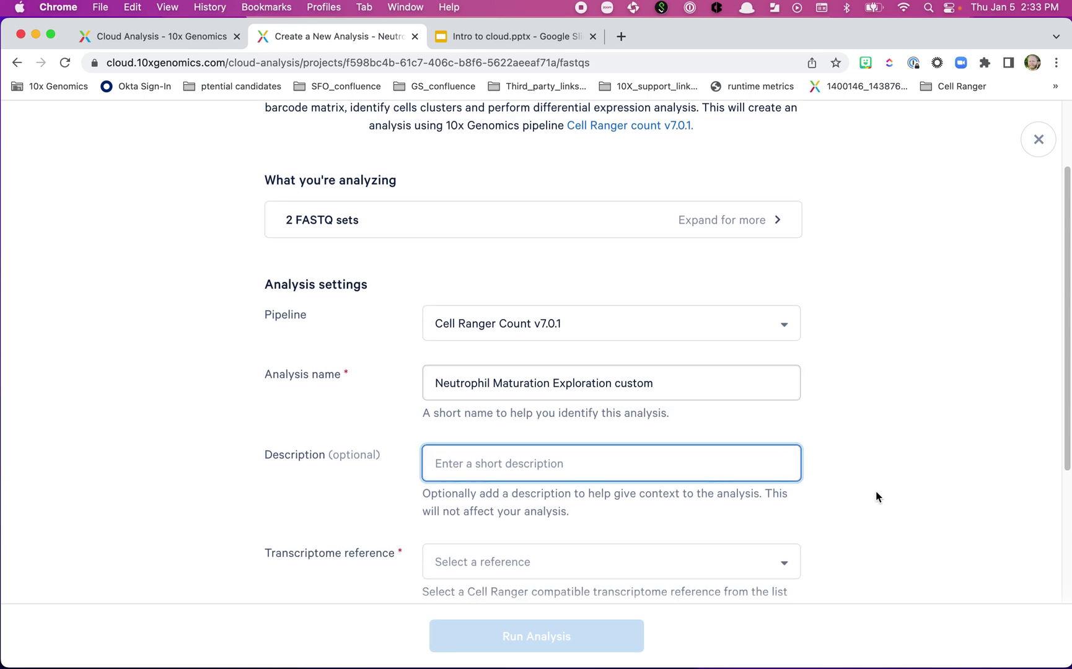
type("teh")
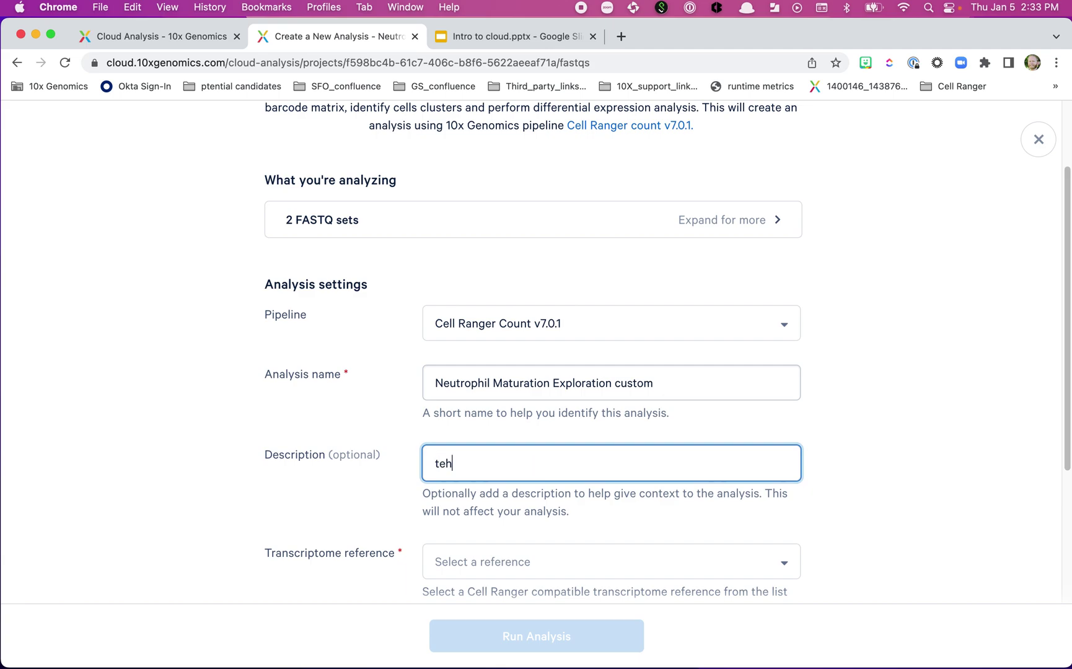
type(" custom change ")
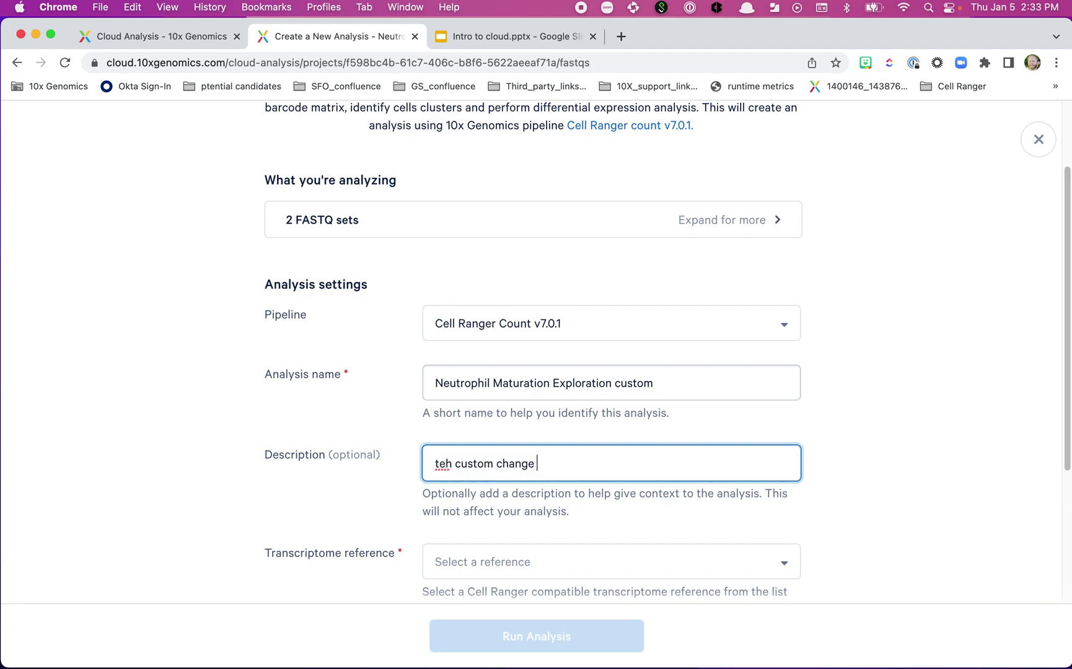
type("was to the force cells paramet")
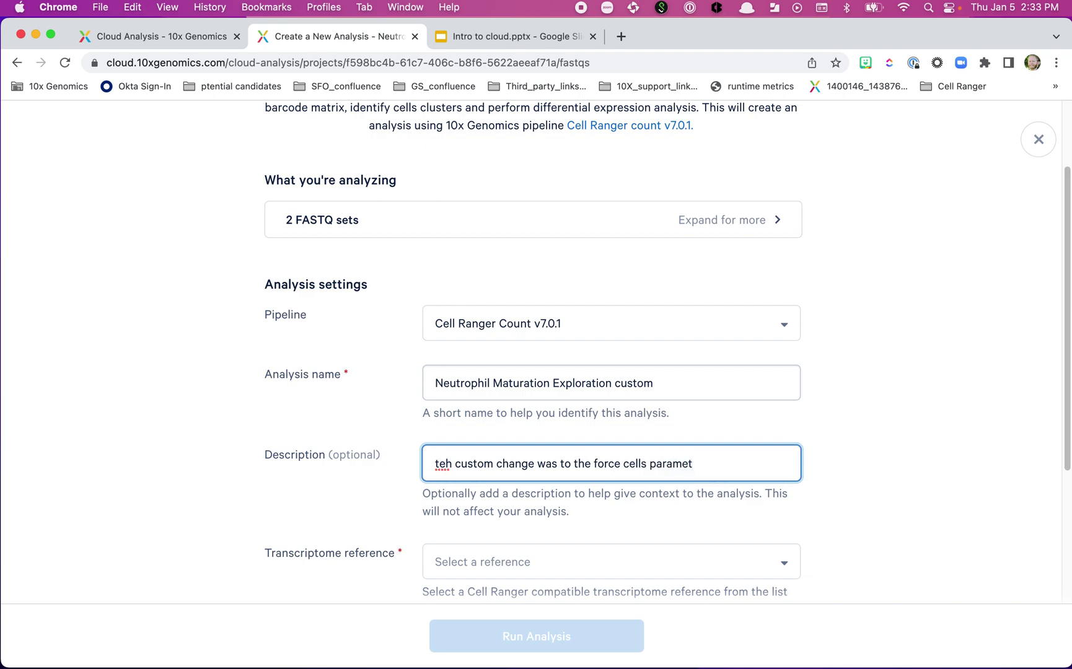
type("er")
right_click(435, 465)
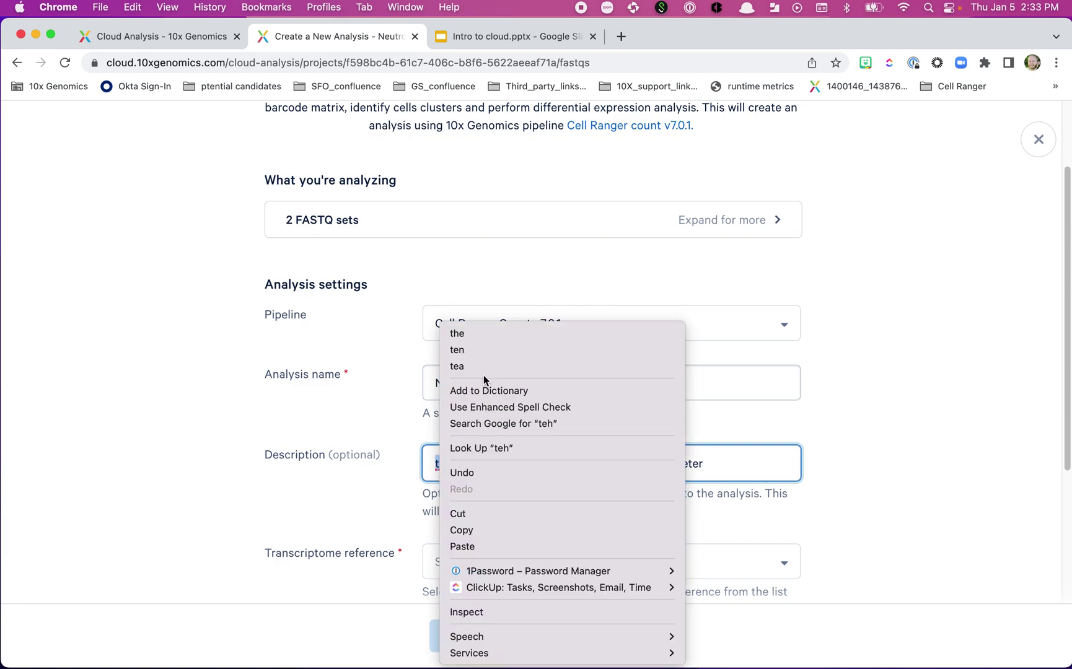
left_click(489, 335)
key("Left")
key("Left")
key("Left")
key("Delete")
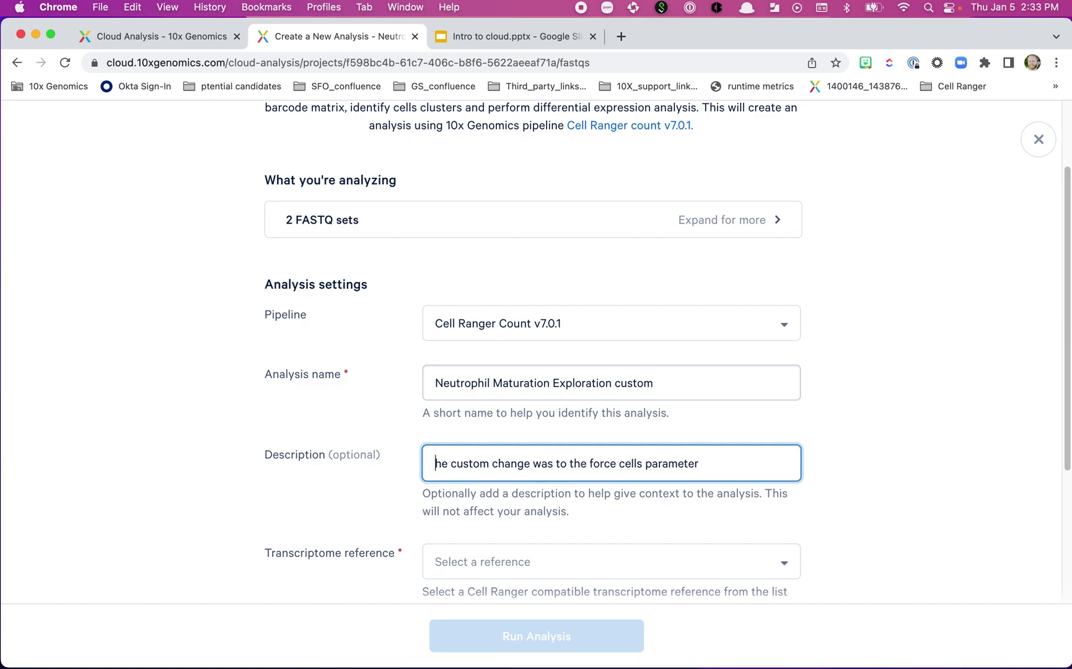
type("t")
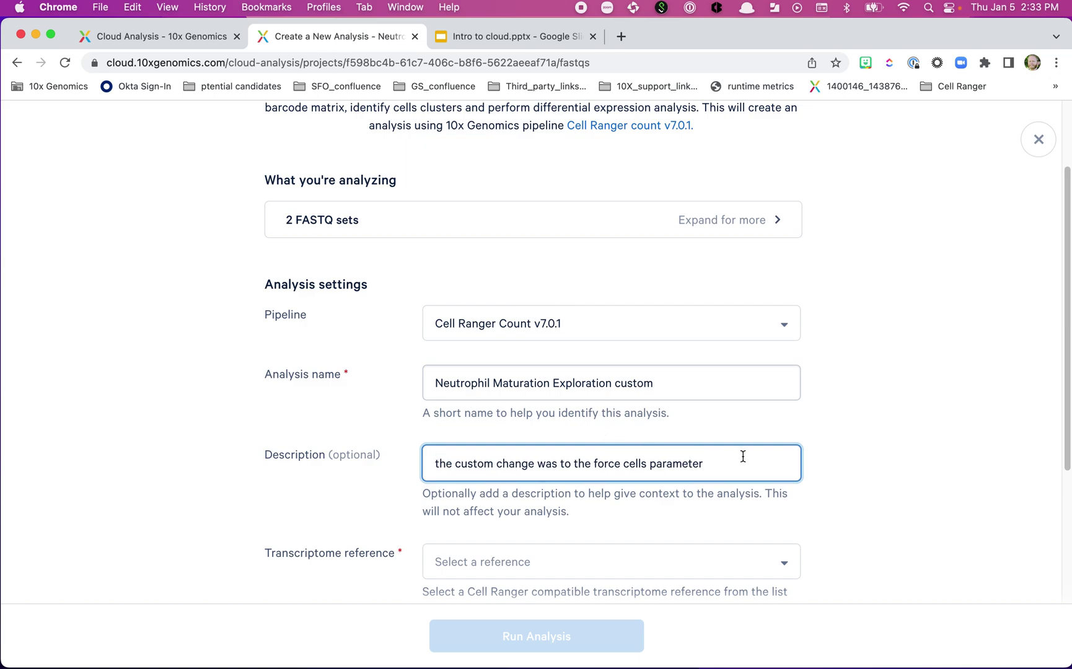
left_click(857, 441)
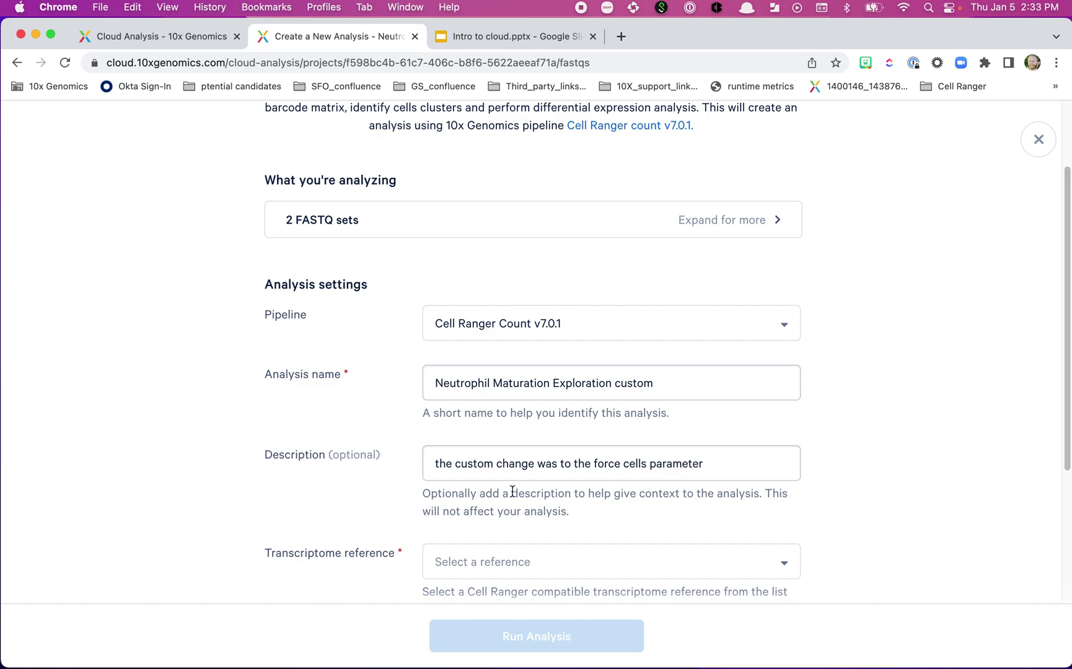
Set the transcriptome reference of the custom analysis to Human (GRCh38) 2020-A
scroll(308, 481, "down", 5)
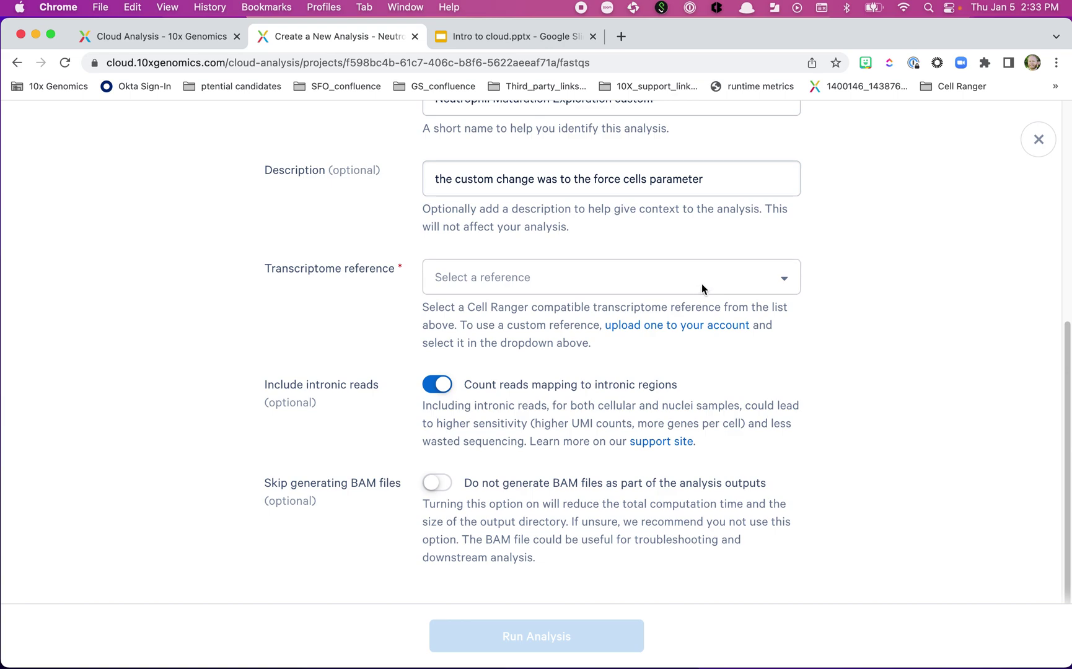
left_click(702, 287)
left_click(534, 342)
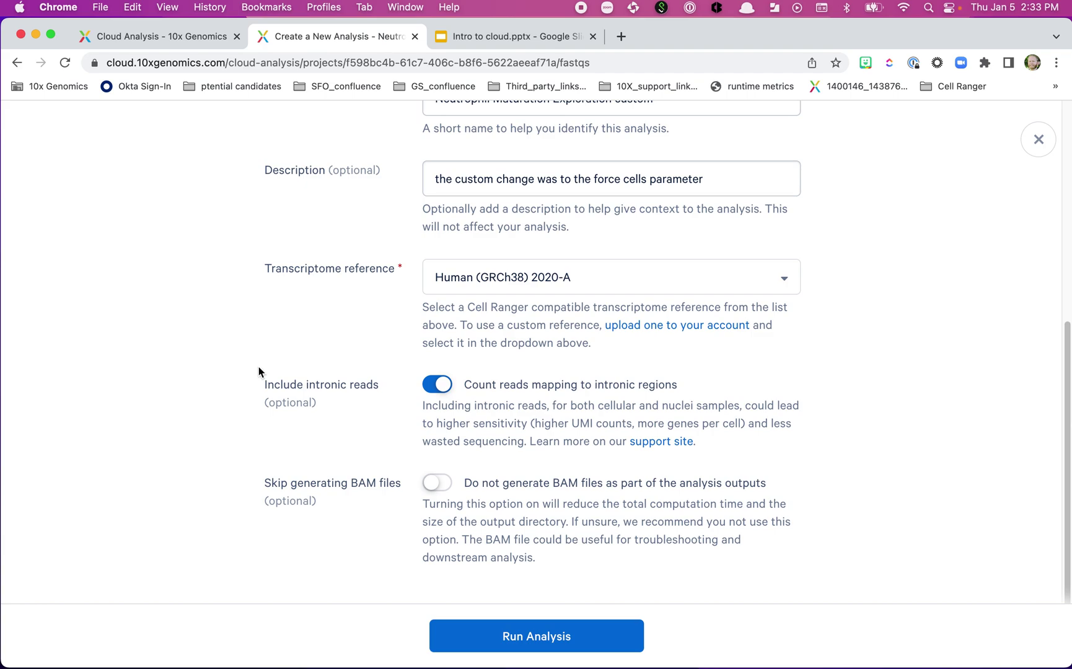
Expand the advanced settings and set Force cells to 8000
scroll(259, 411, "down", 3)
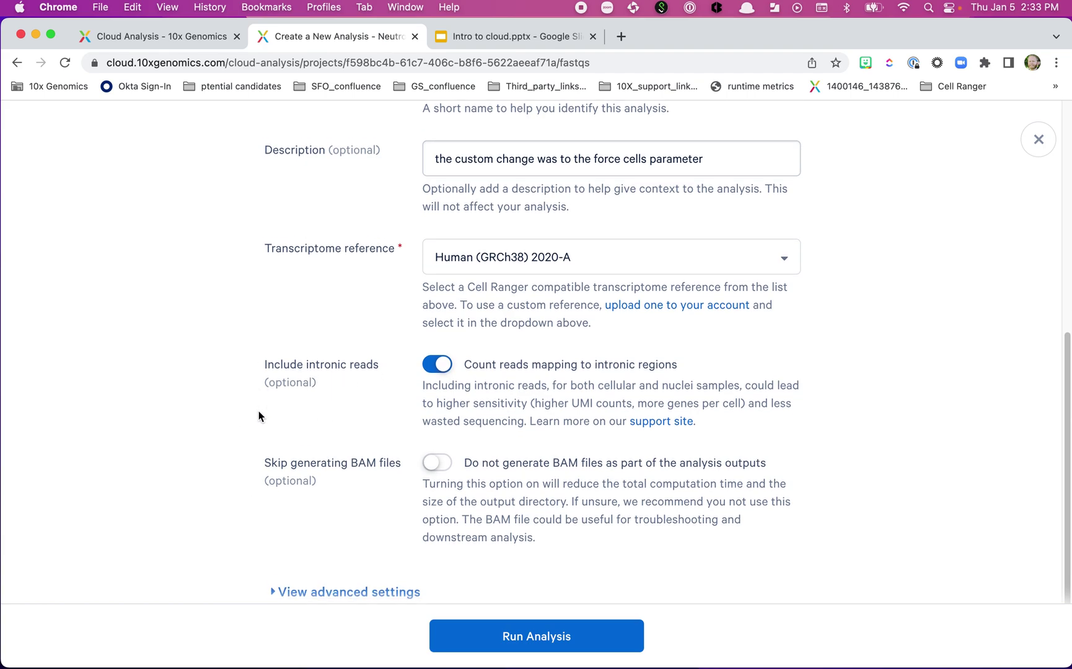
left_click(359, 541)
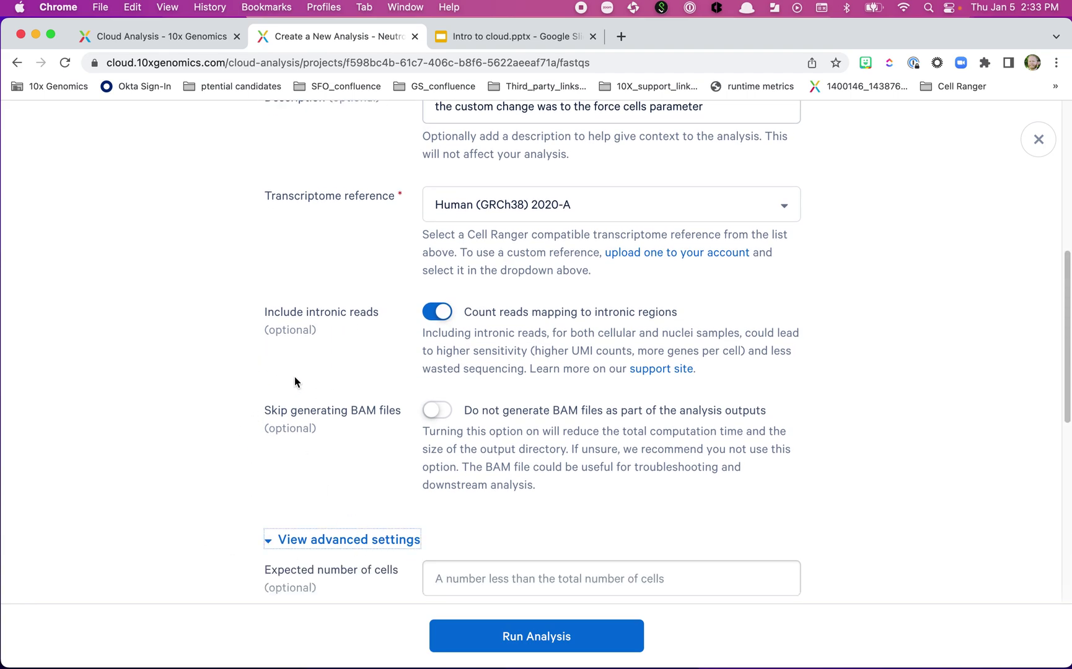
scroll(246, 366, "down", 4)
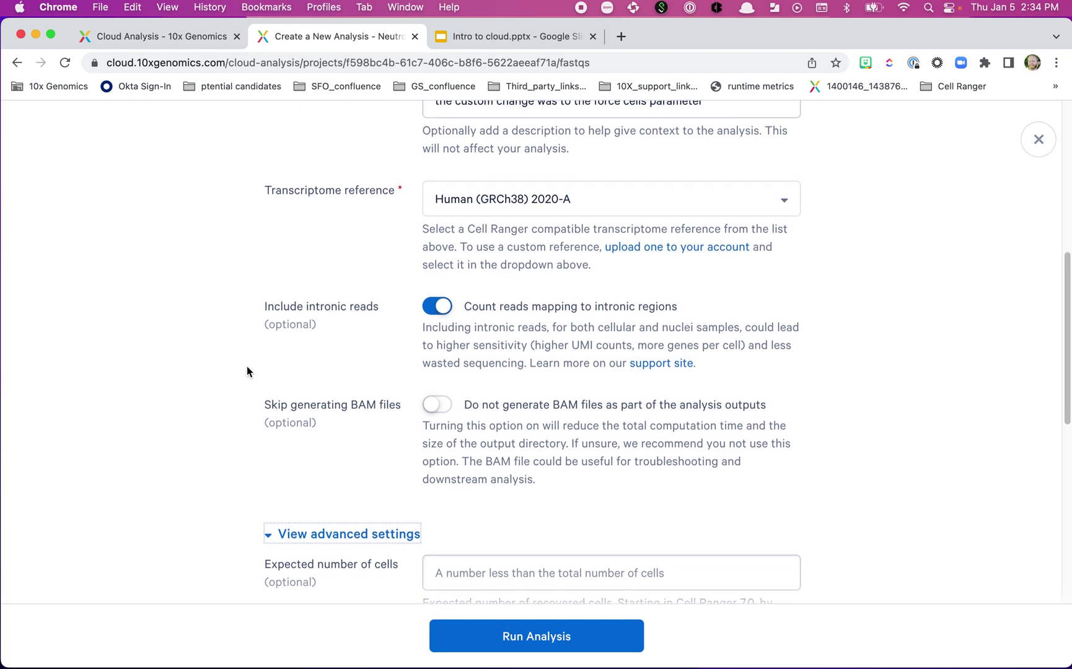
scroll(230, 371, "down", 2)
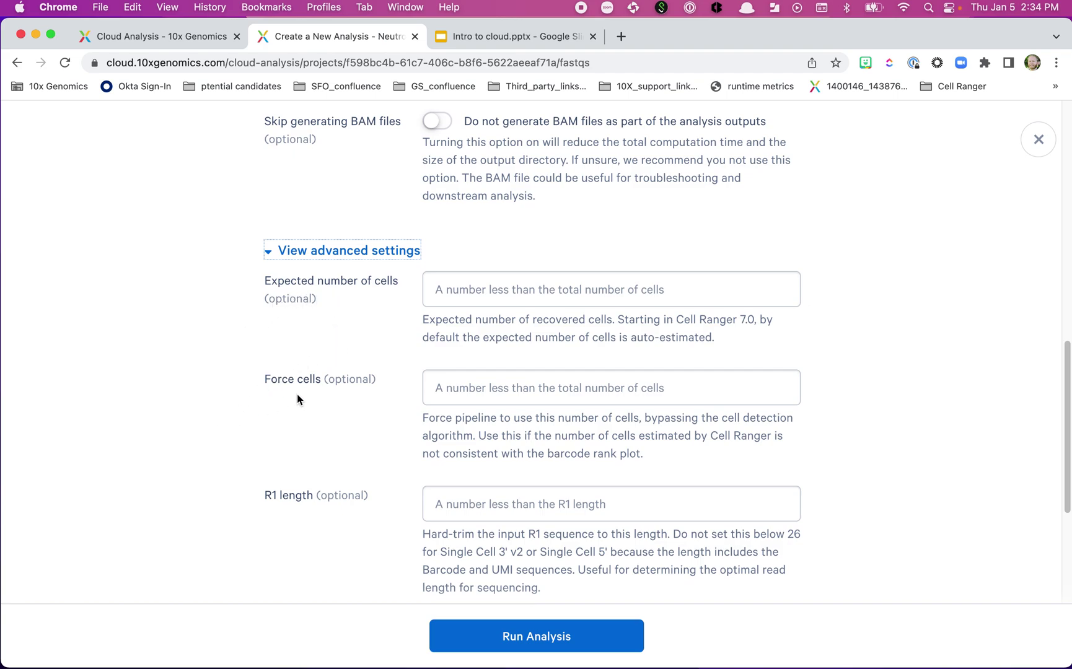
left_click(507, 385)
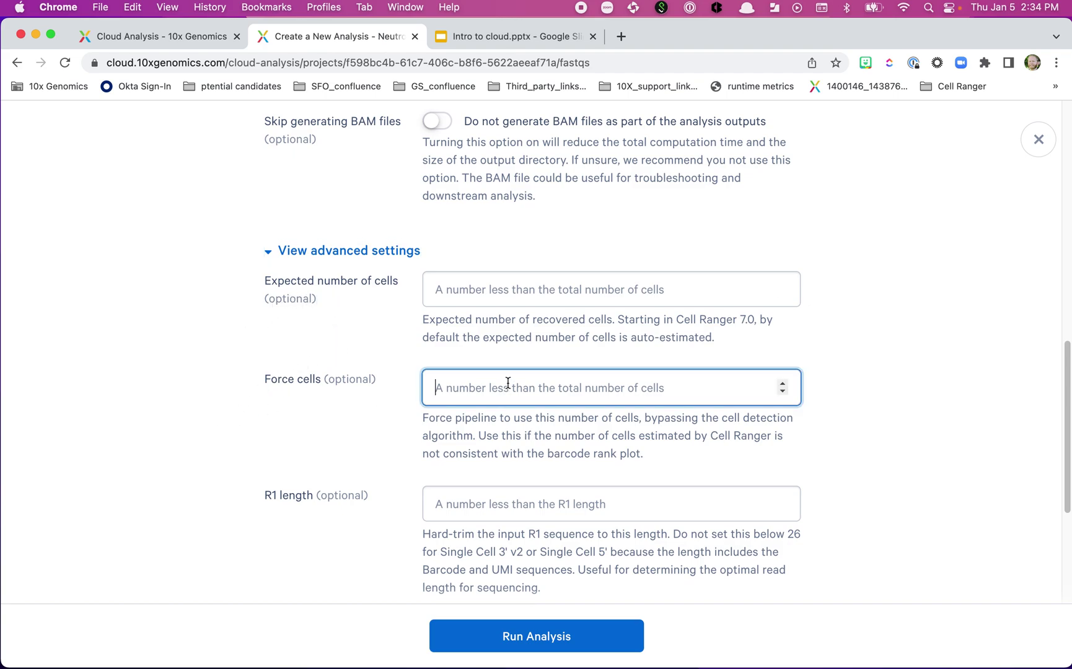
type("8000")
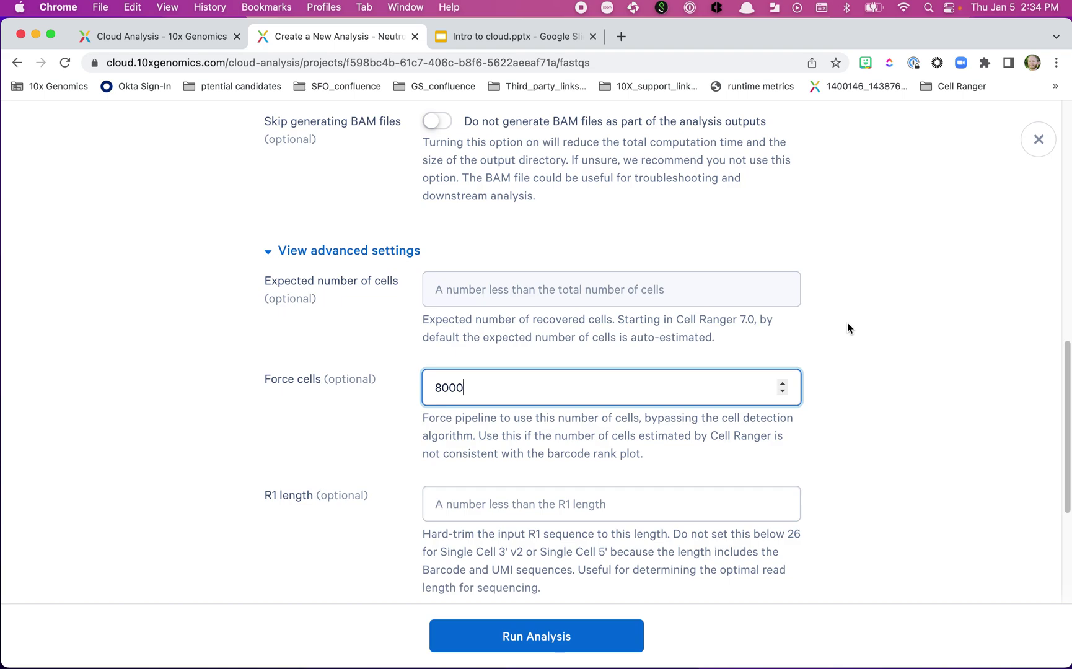
Leave the remaining advanced settings at their defaults and run the custom analysis
scroll(847, 324, "down", 1)
scroll(847, 327, "down", 5)
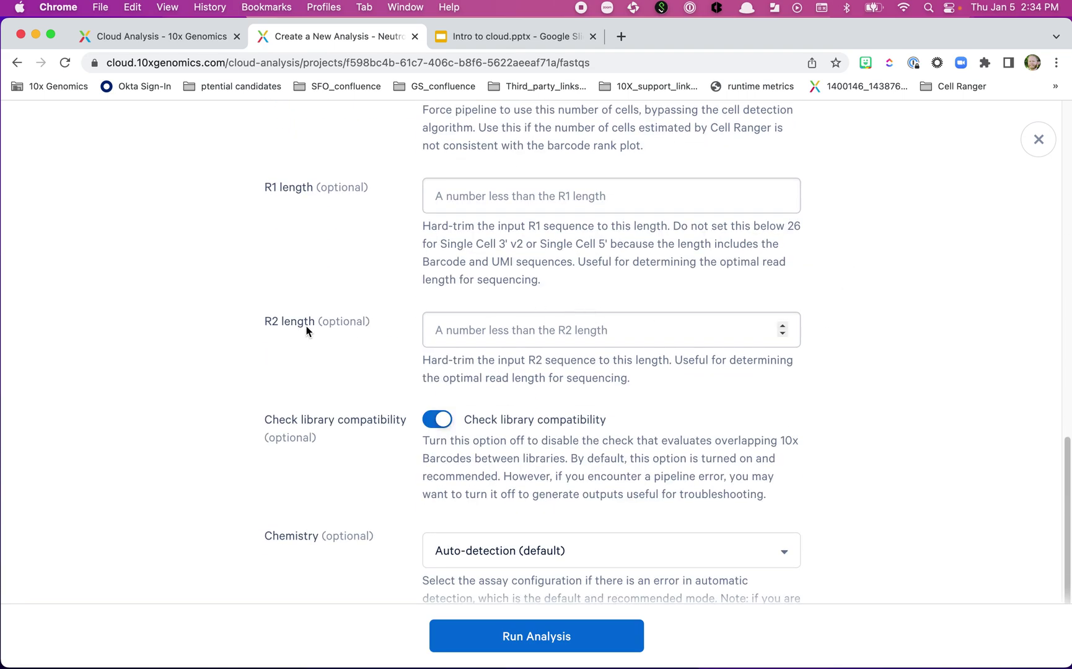
scroll(223, 341, "down", 3)
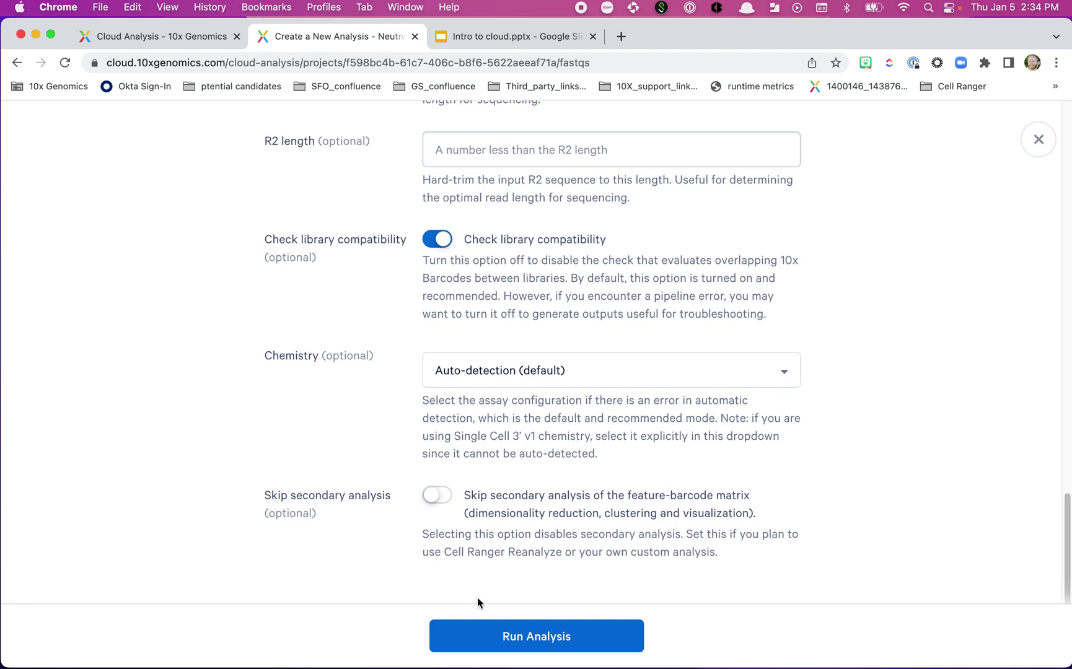
left_click(522, 638)
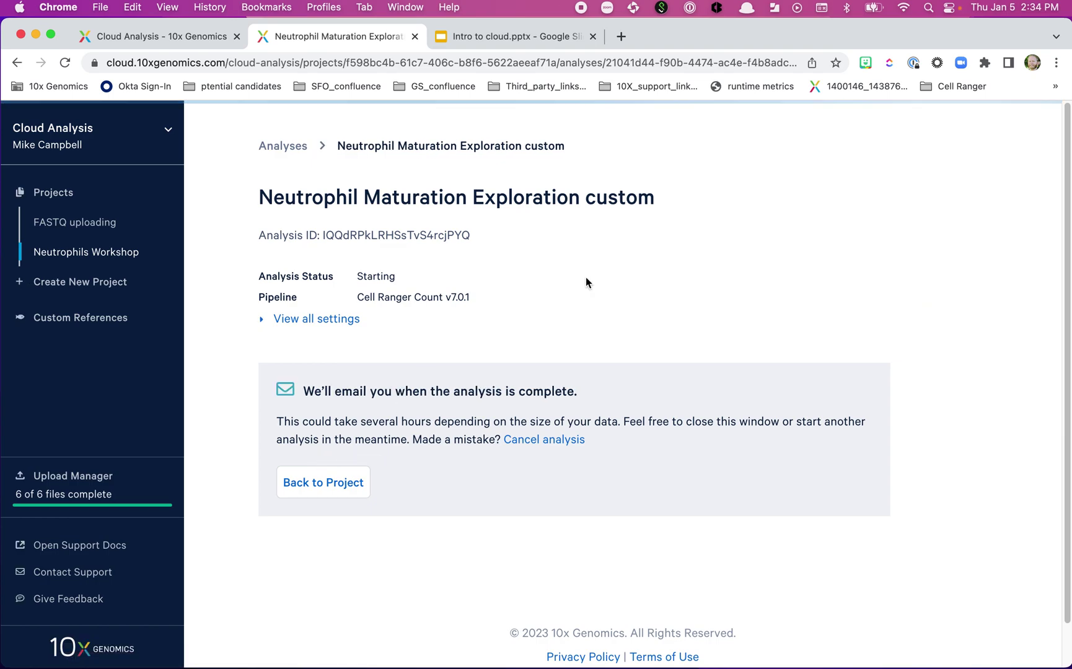
Check all settings of the submitted custom analysis, especially the force_cells value, and return to the list of analyses
left_click(282, 322)
scroll(835, 350, "down", 2)
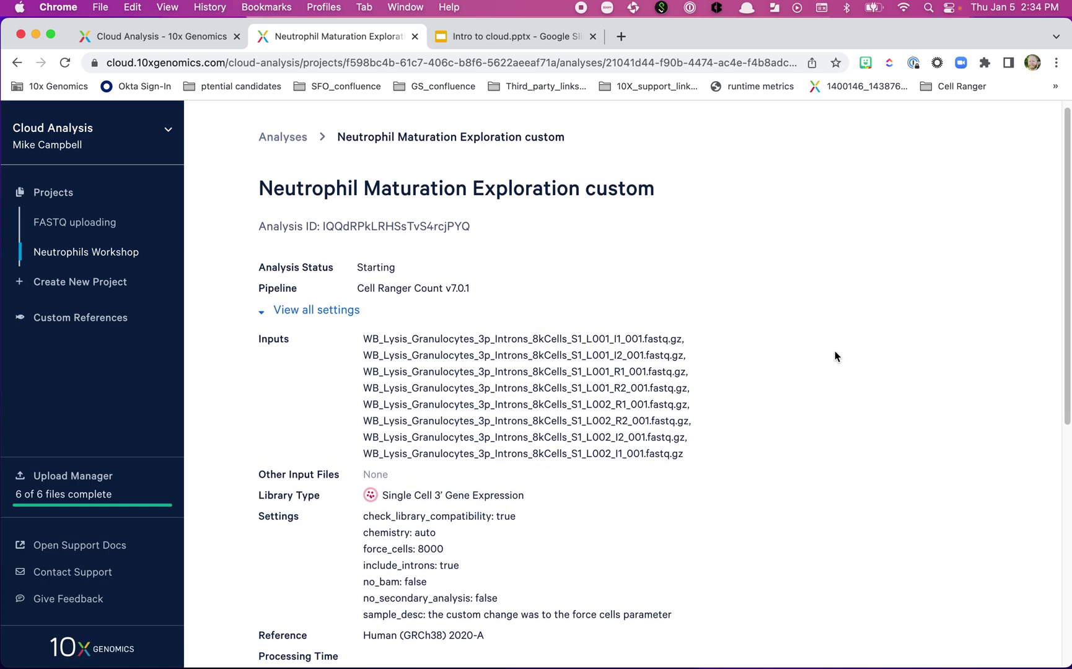
left_click_drag(445, 500, 364, 505)
left_click(440, 506)
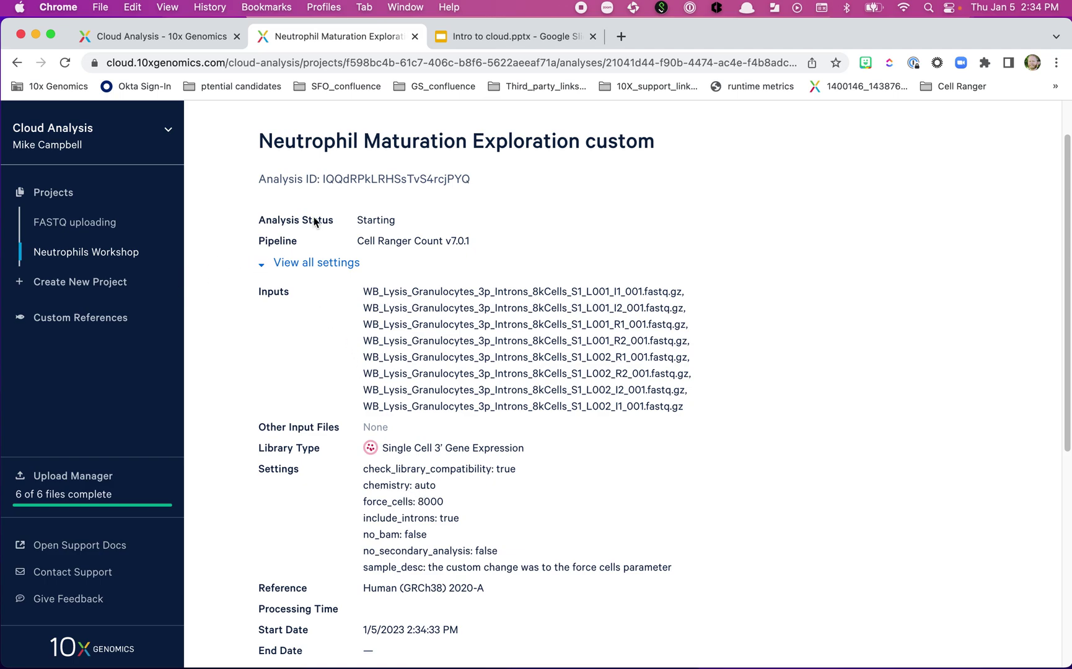
scroll(322, 260, "up", 2)
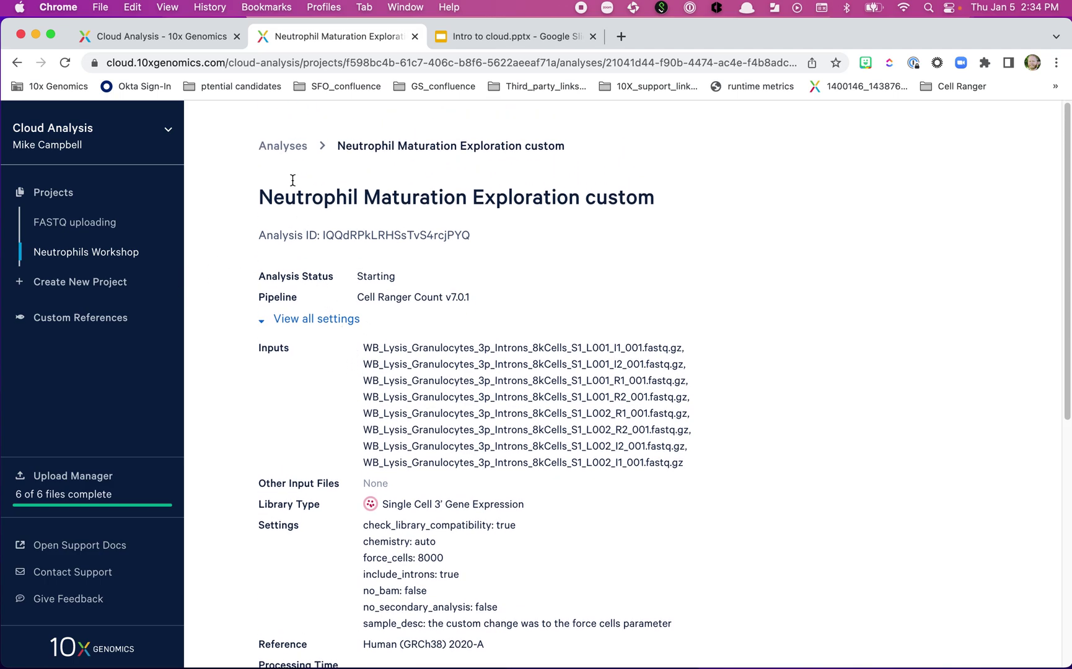
left_click(285, 147)
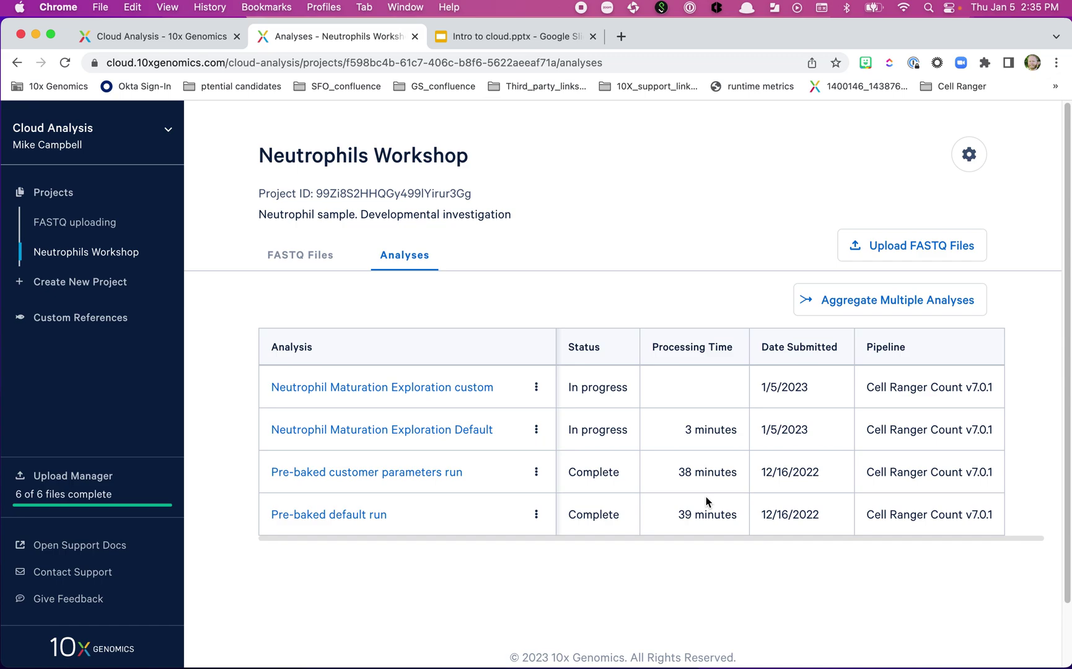
Open the completed "Pre-baked customer parameters run" and look over its results summary section and output files
left_click(363, 474)
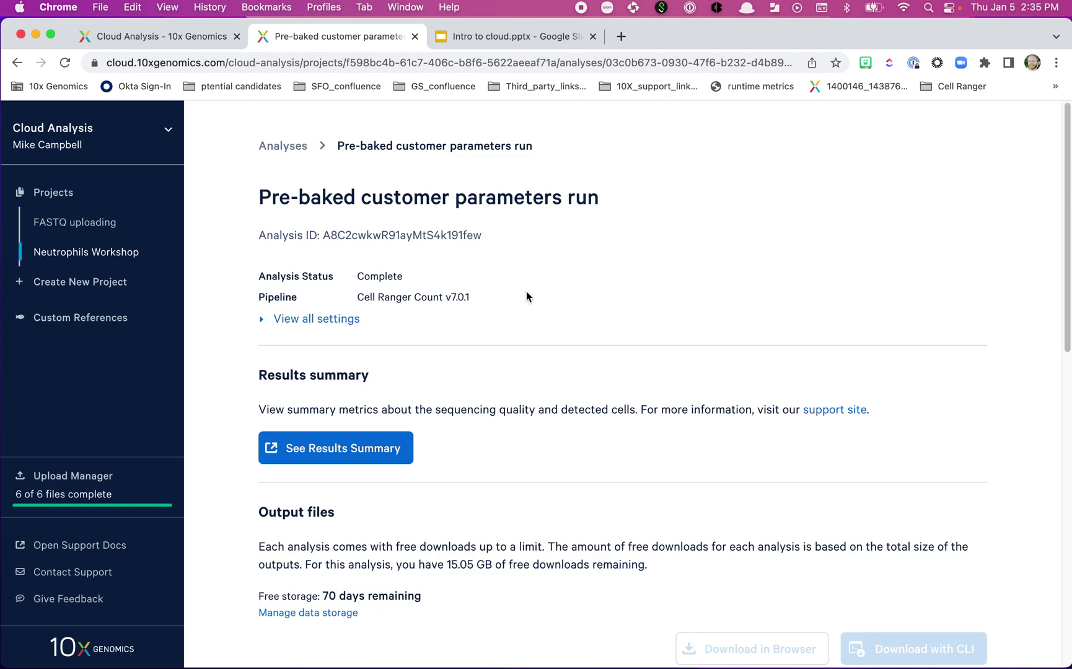
scroll(458, 414, "down", 5)
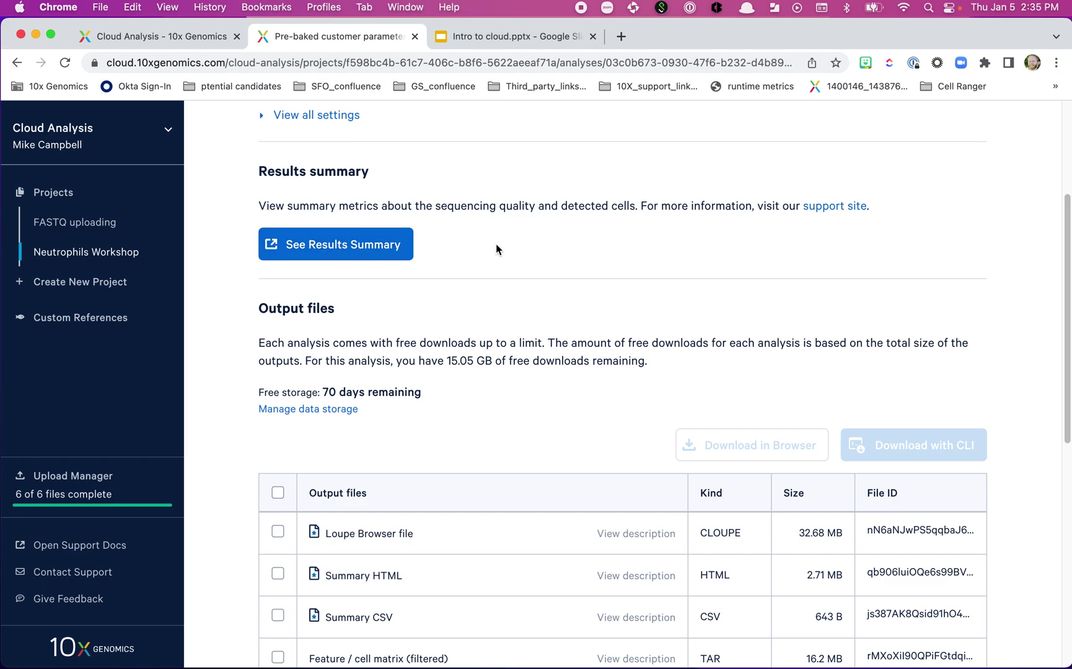
scroll(494, 382, "down", 4)
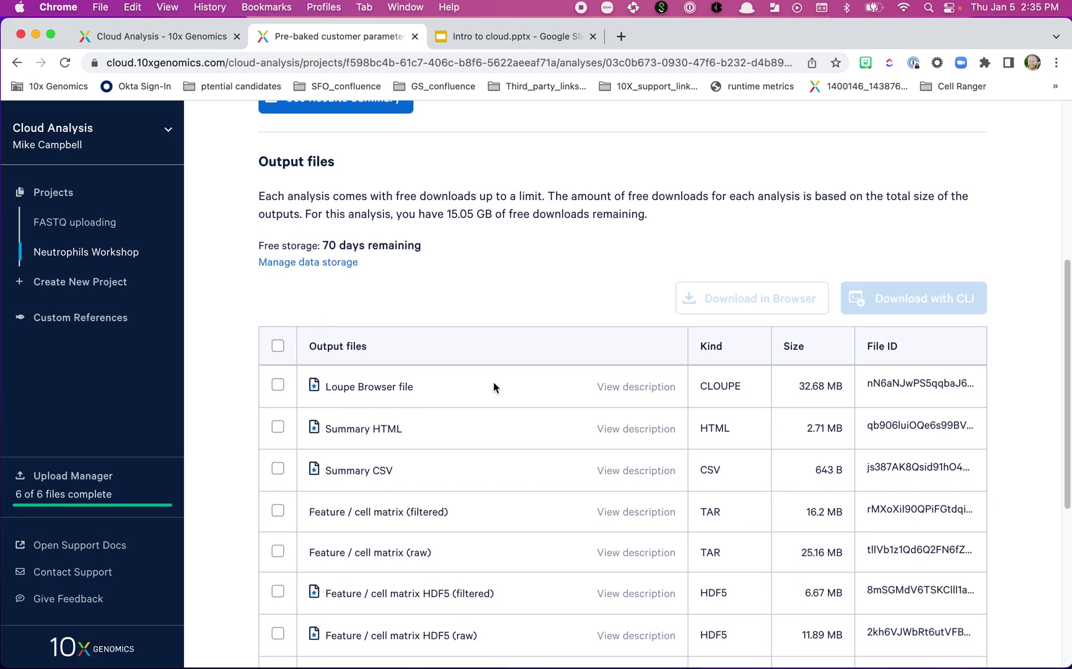
Review the analysis's output files, select only the Loupe Browser file and download it through the browser
scroll(516, 378, "down", 4)
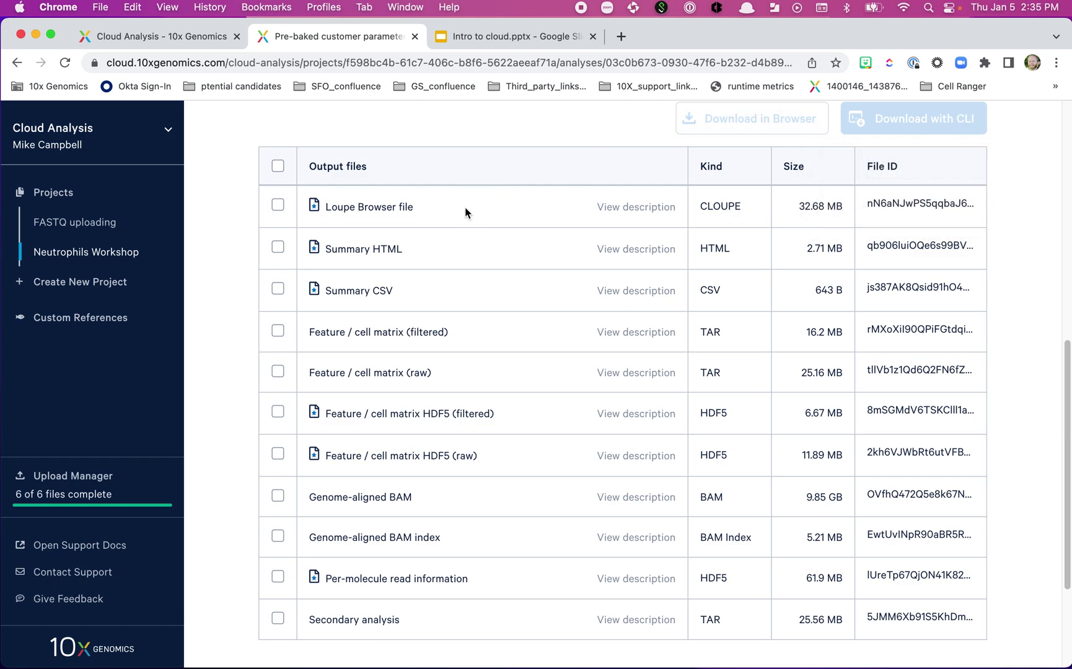
scroll(477, 272, "down", 2)
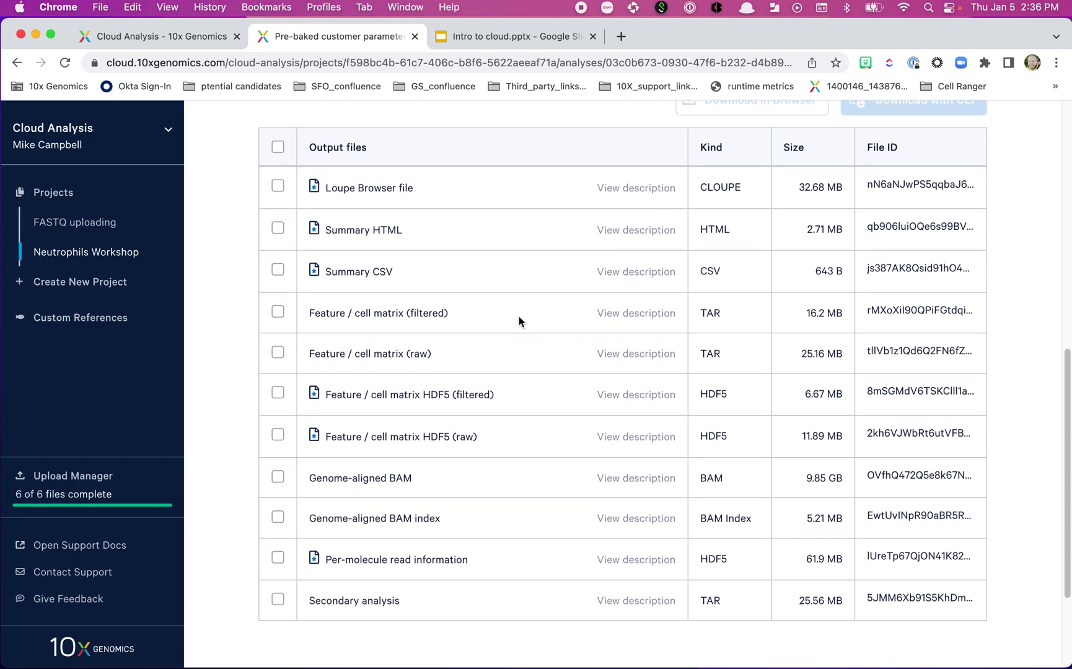
scroll(519, 321, "down", 3)
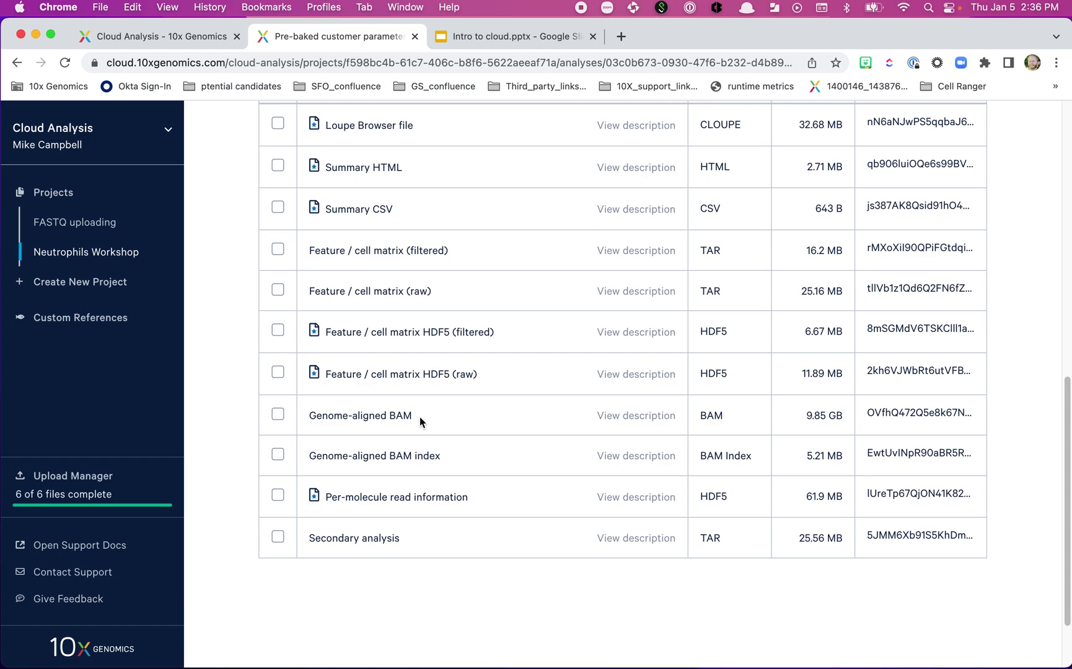
scroll(419, 416, "up", 10)
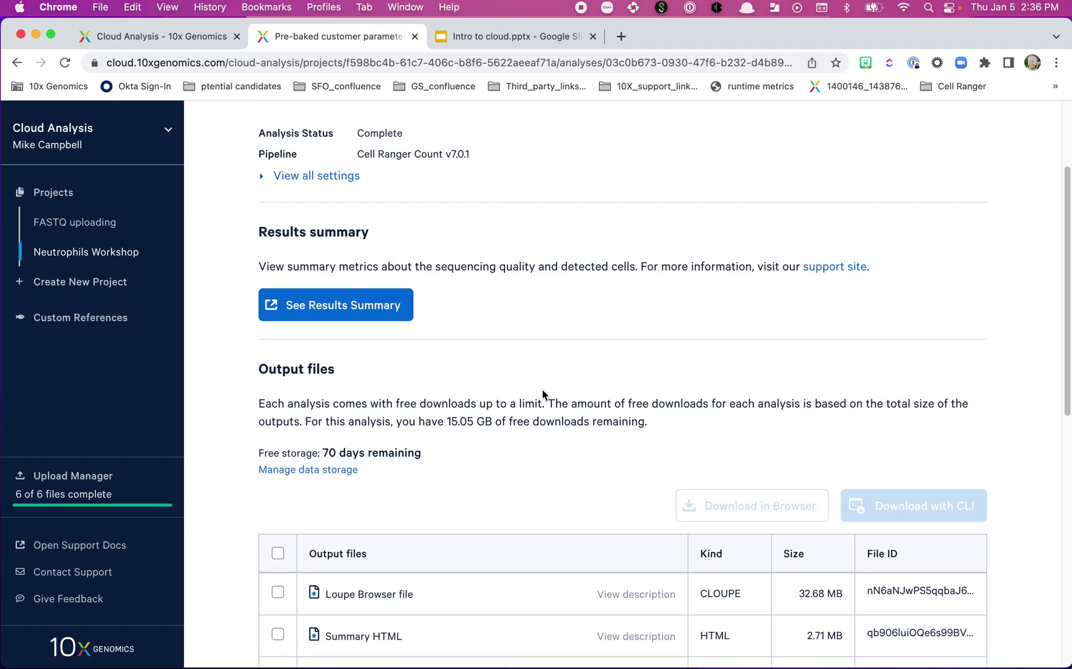
scroll(542, 394, "down", 3)
left_click(277, 413)
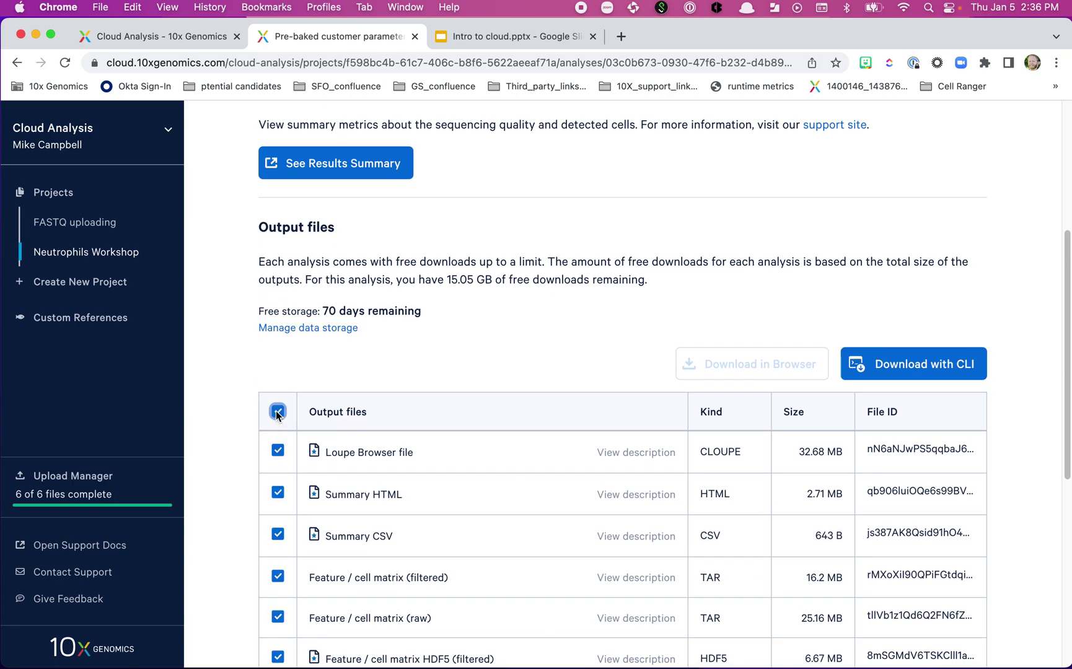
left_click(277, 413)
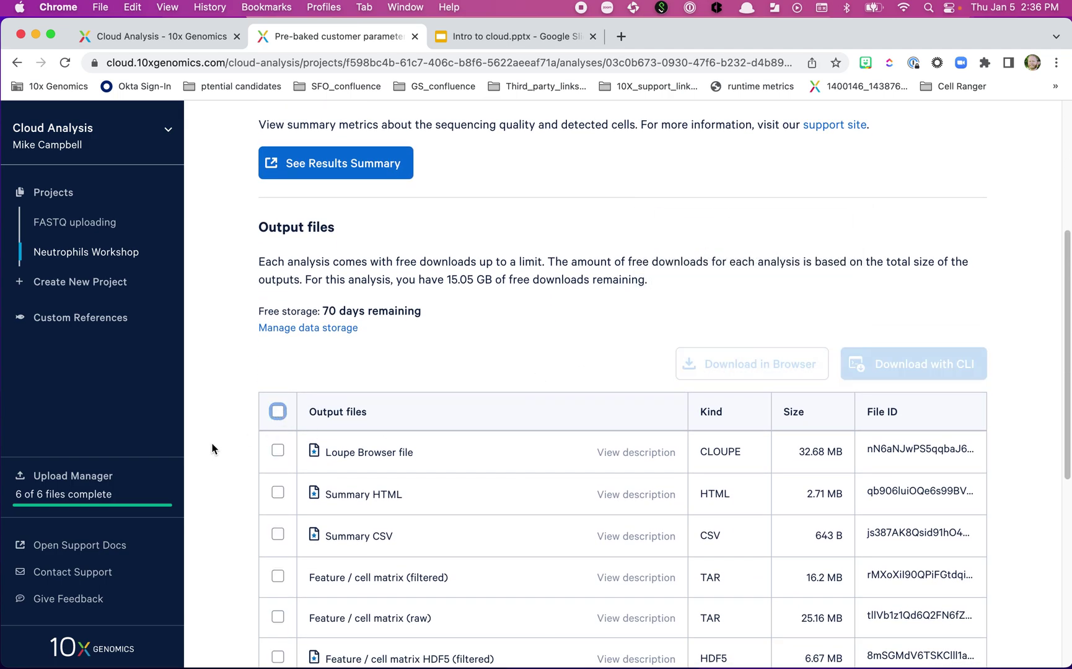
left_click(278, 451)
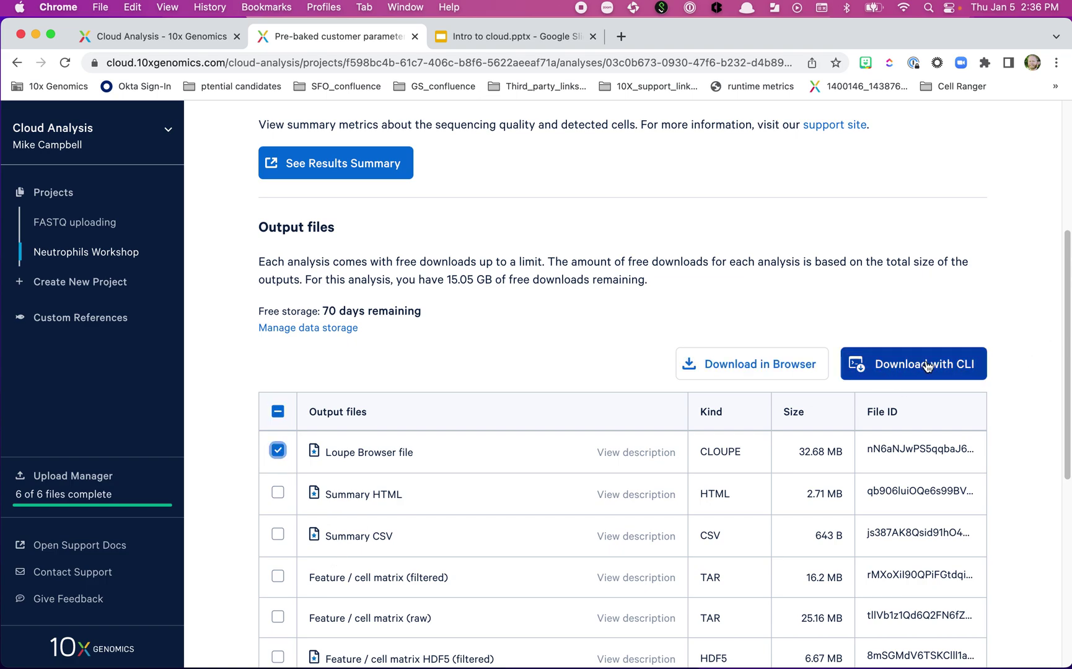
left_click(731, 367)
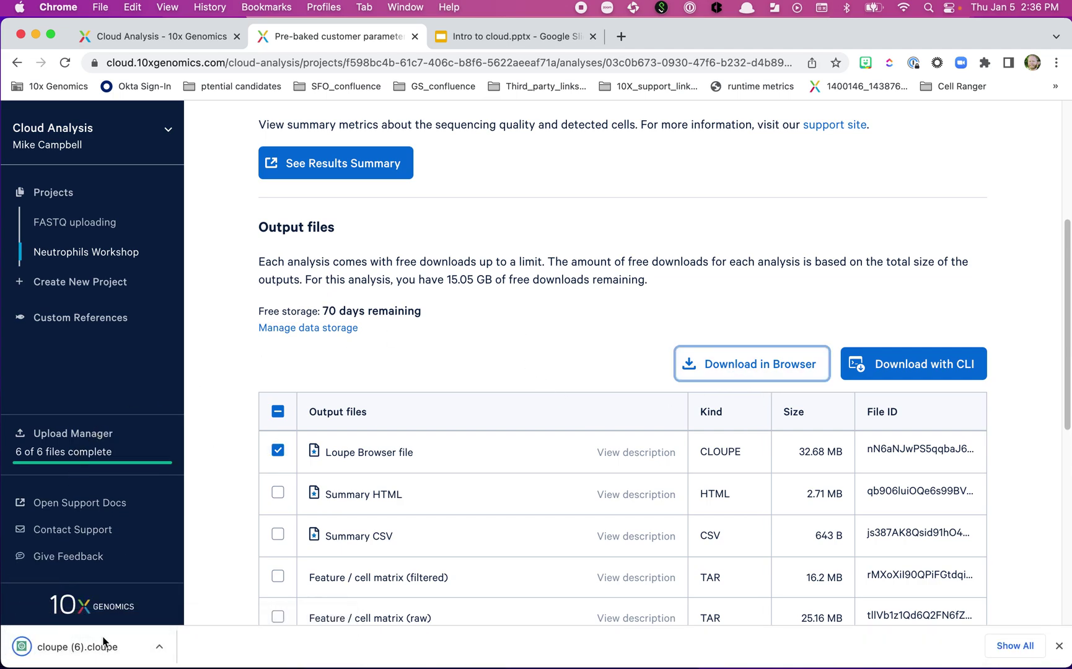
Open the Cloud Analysis support documentation and look over its introduction, tutorials and other resources
scroll(113, 475, "down", 3)
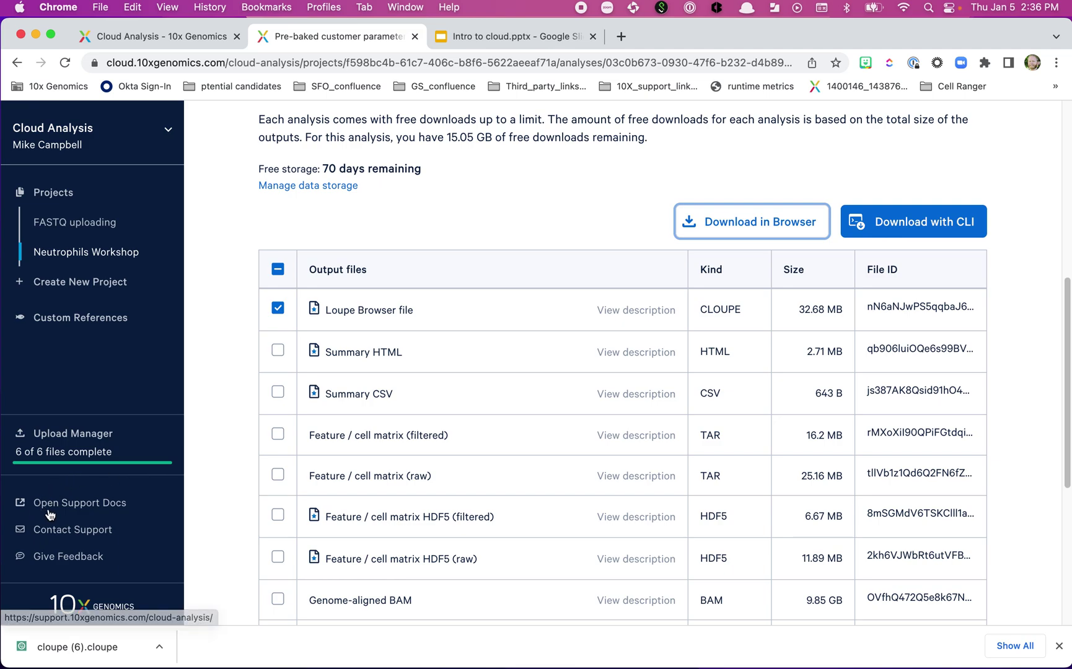
left_click(68, 509)
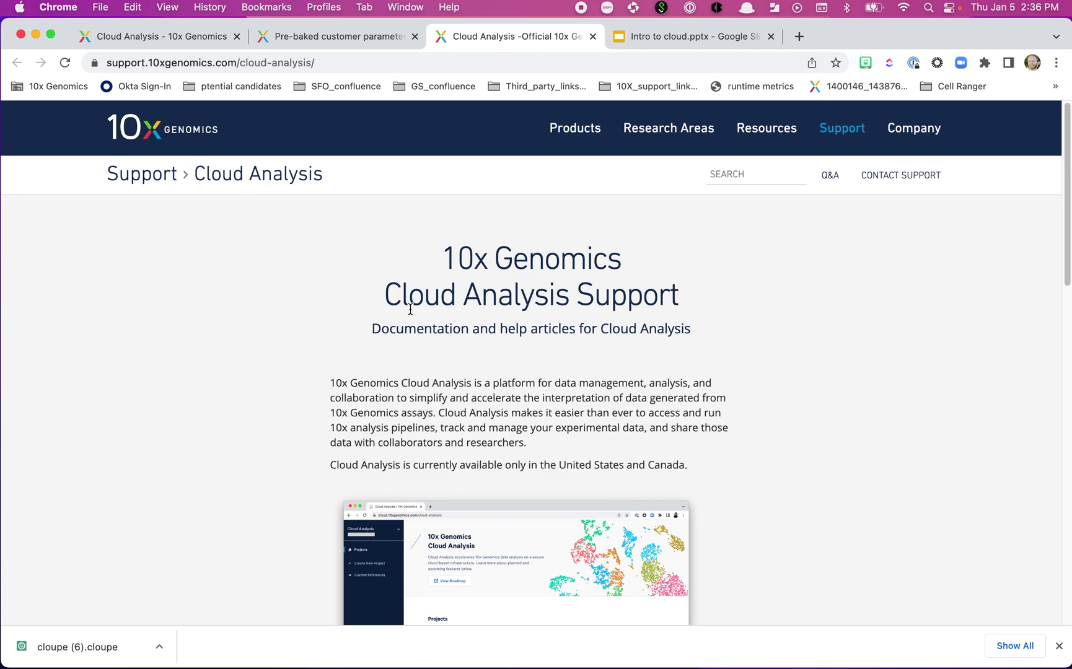
scroll(285, 366, "down", 6)
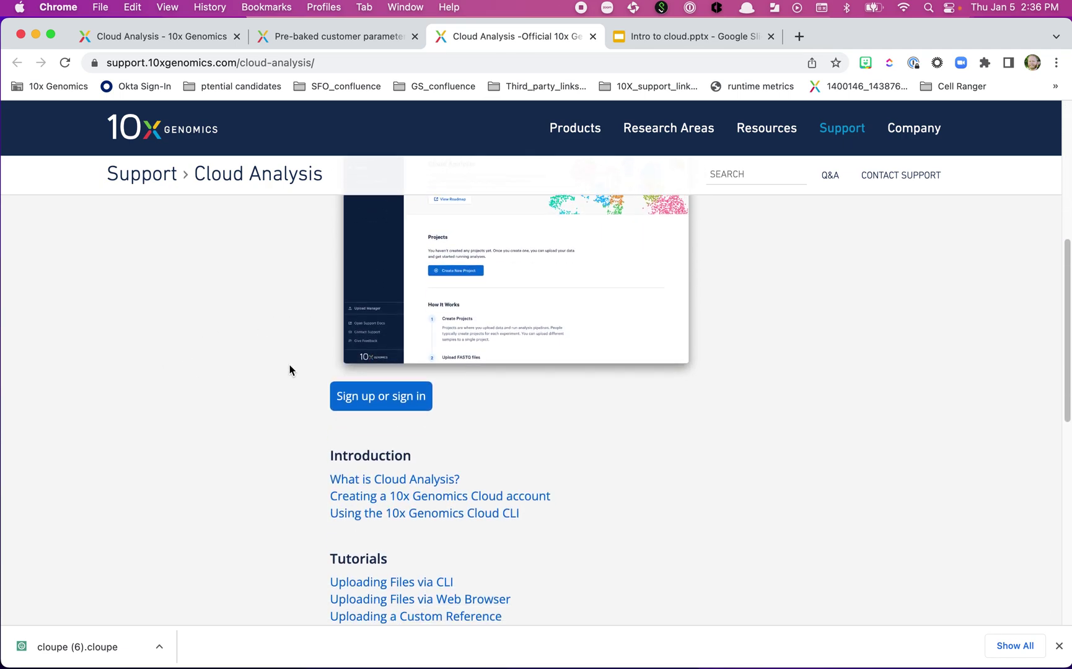
scroll(289, 370, "down", 3)
scroll(288, 370, "down", 1)
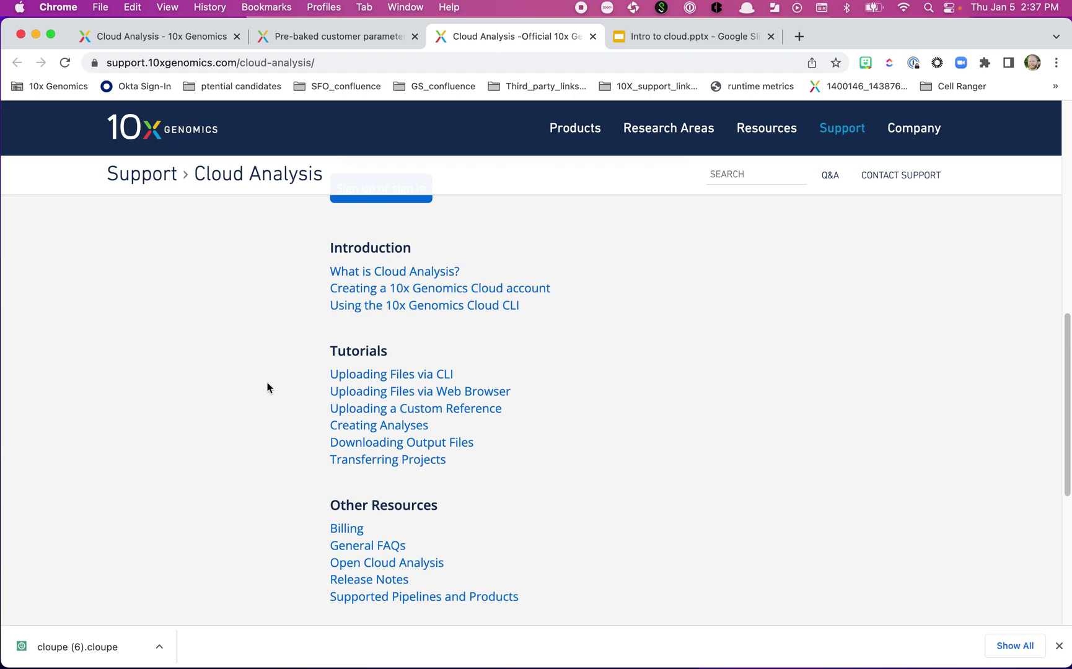
Open the "Uploading a Custom Reference" tutorial, skim its instructions and return to its beginning
left_click(477, 409)
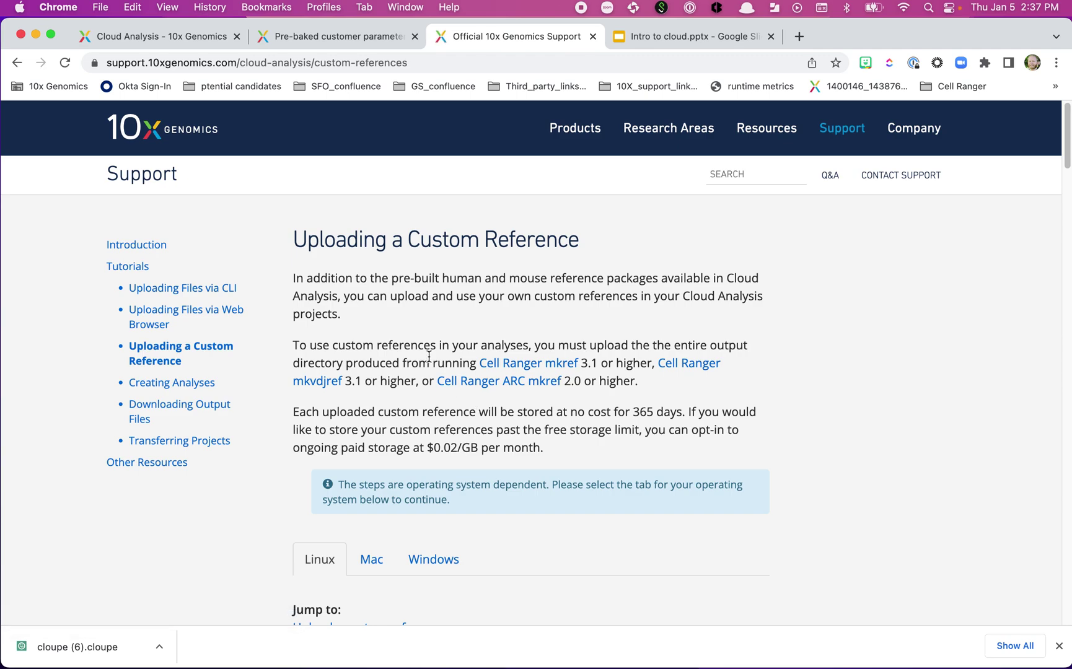
scroll(512, 304, "down", 5)
scroll(511, 304, "down", 15)
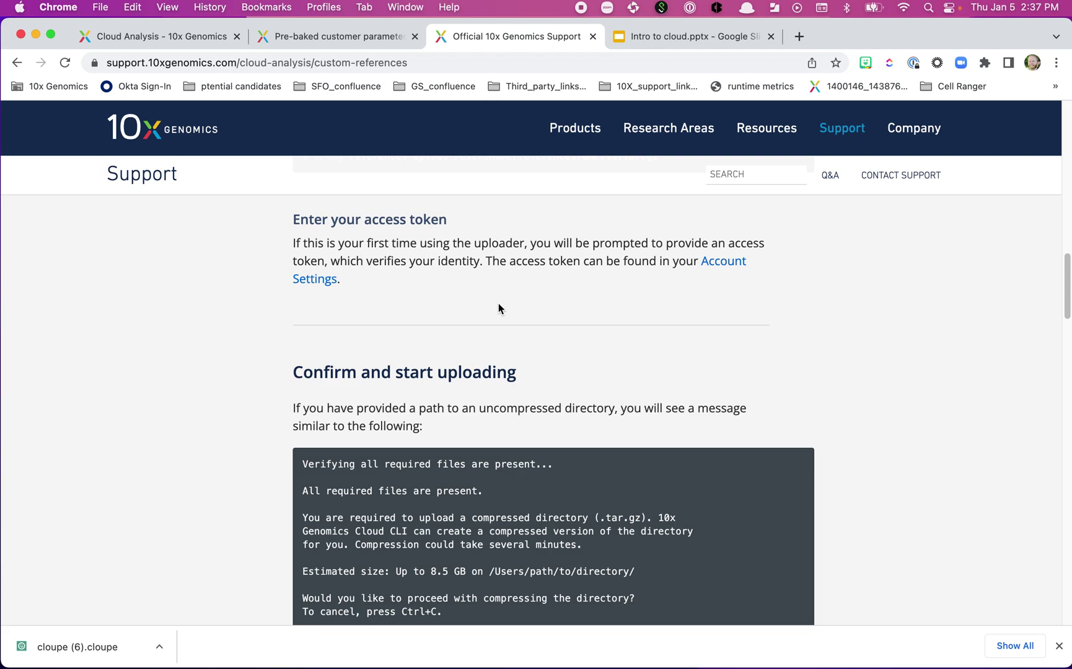
scroll(498, 303, "up", 20)
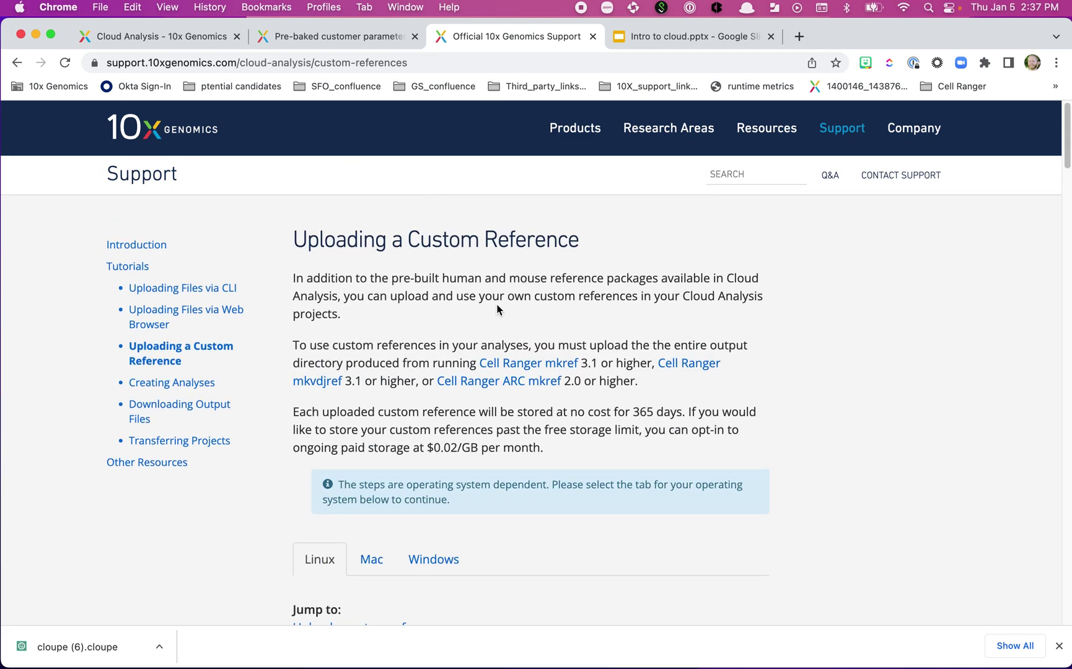